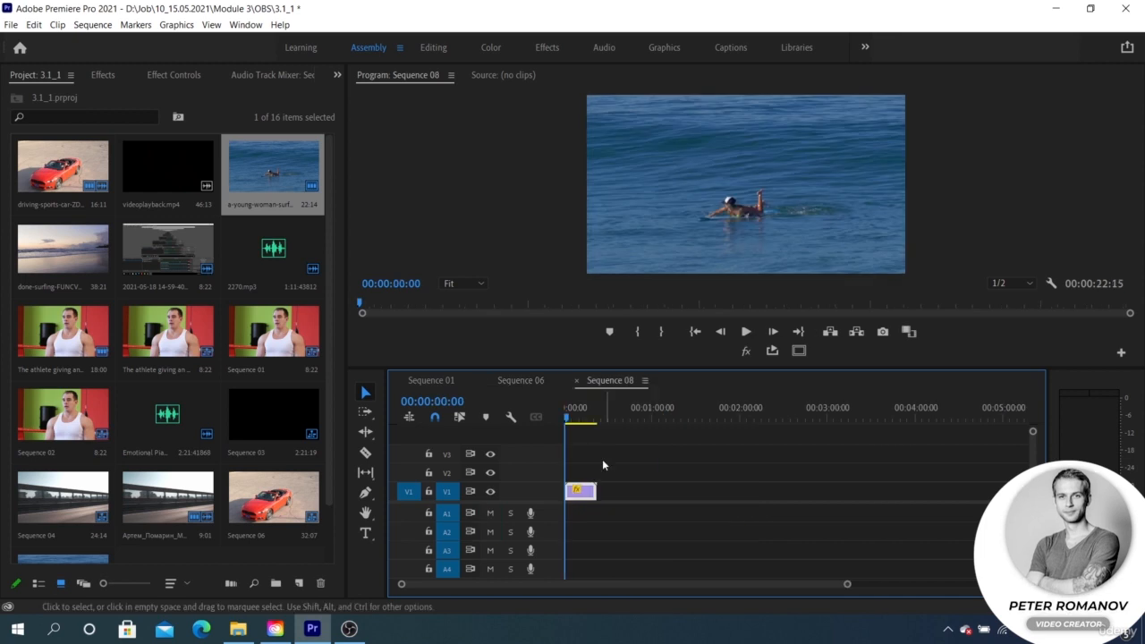
Apply the Fast Blur effect to the surfing clip with the playhead at 00:00:09:05 and show its effect settings
click(578, 413)
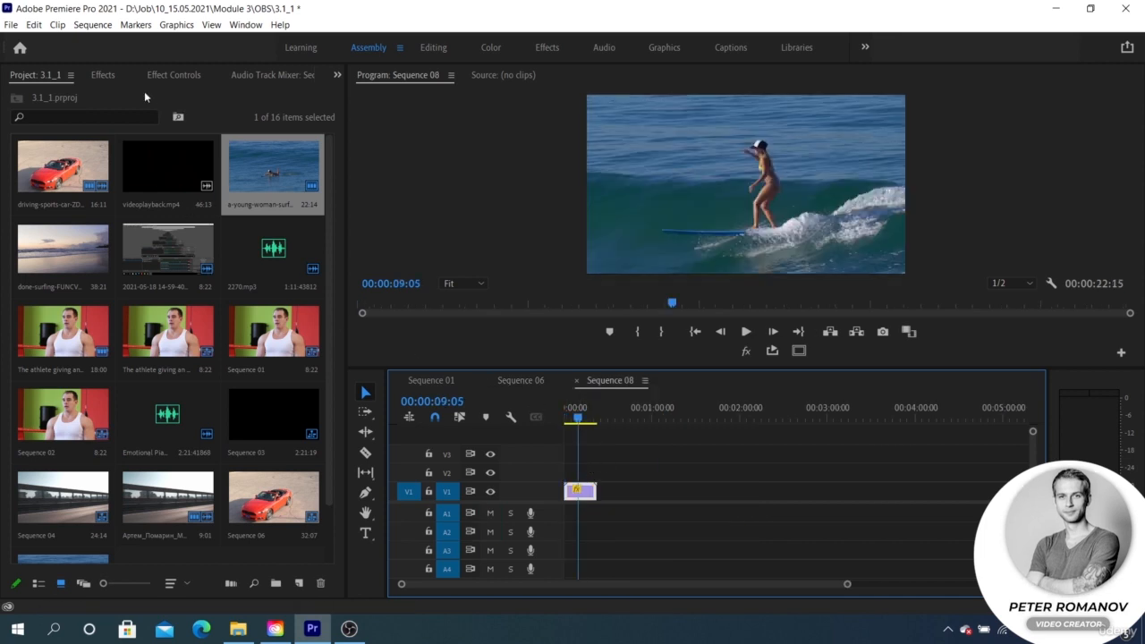
click(104, 75)
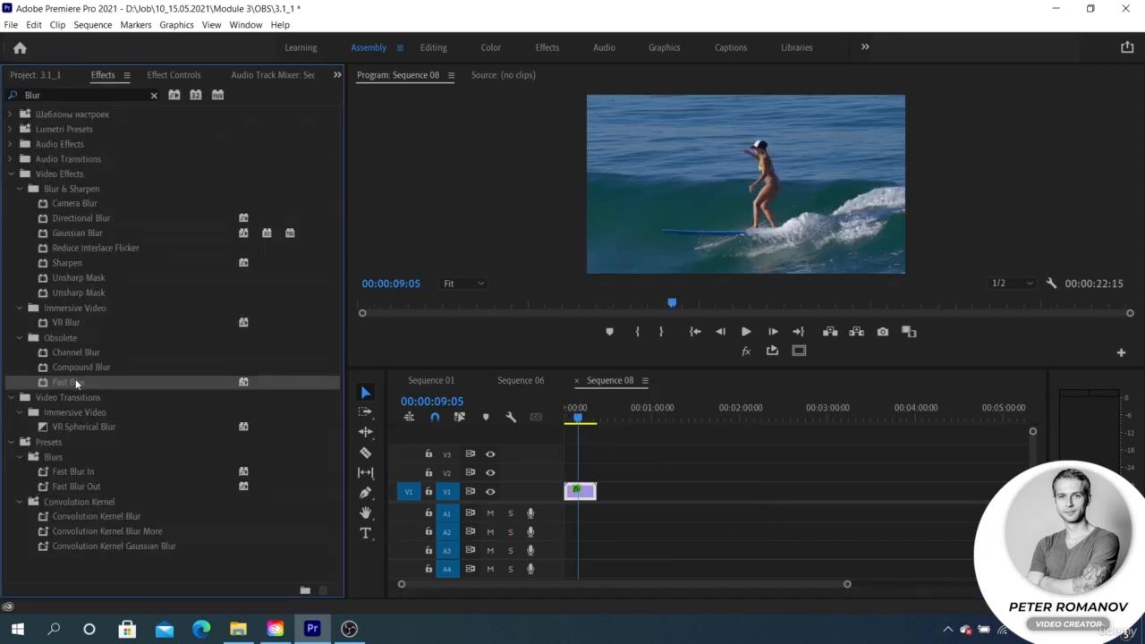
click(173, 75)
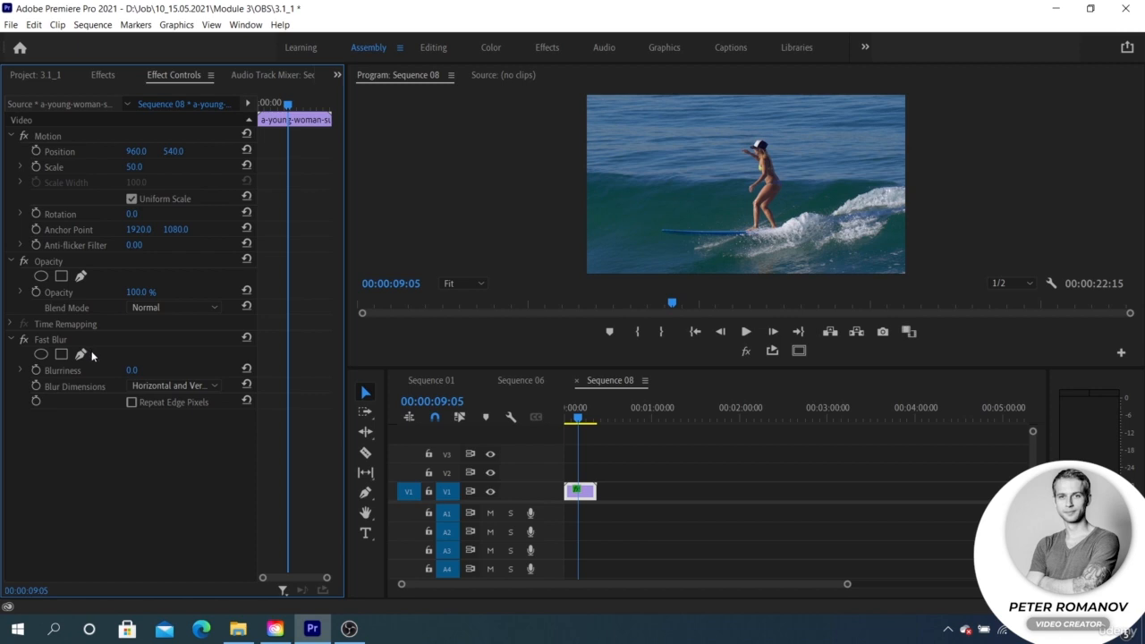
Set the Fast Blur's Blurriness to 158 and enable Repeat Edge Pixels on the surfing clip in Sequence 08
key(f)
click(644, 439)
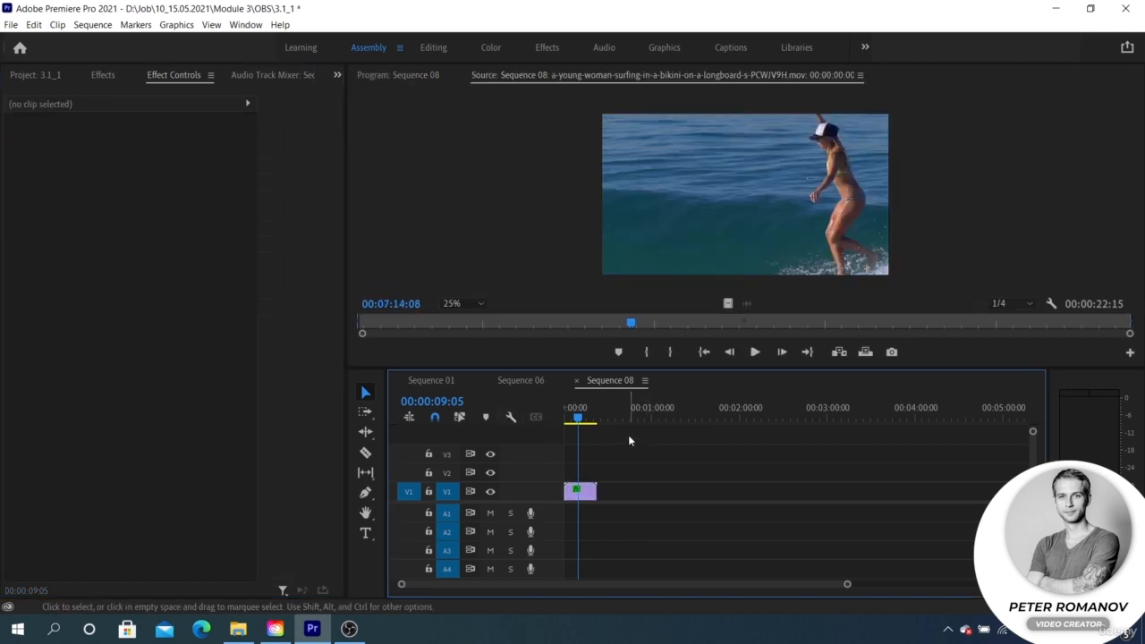
click(515, 381)
click(603, 377)
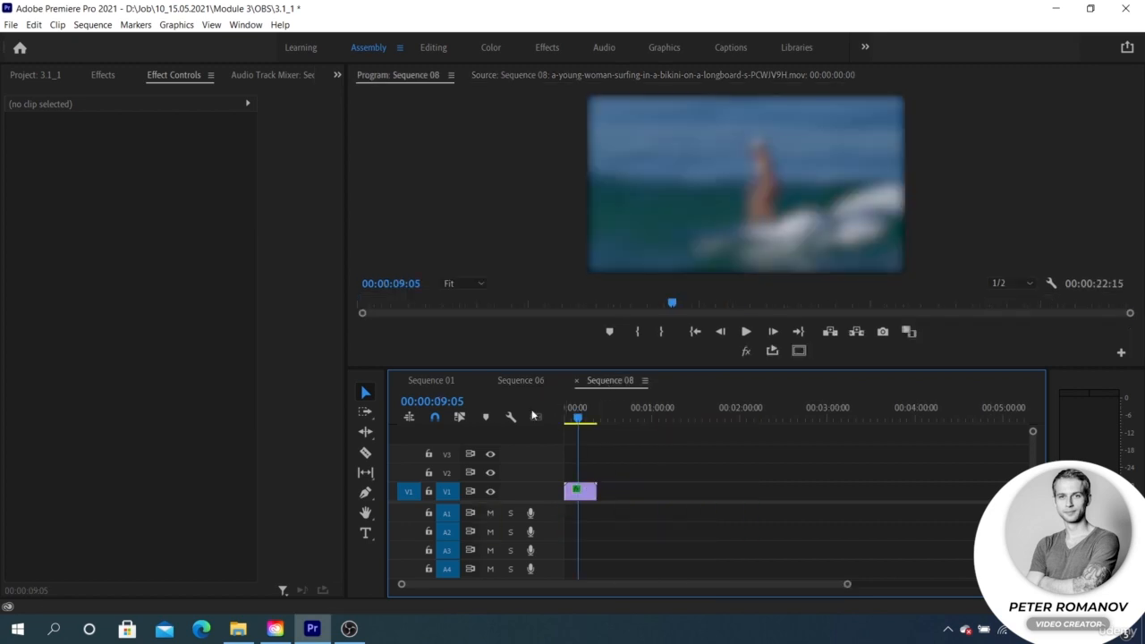
click(588, 494)
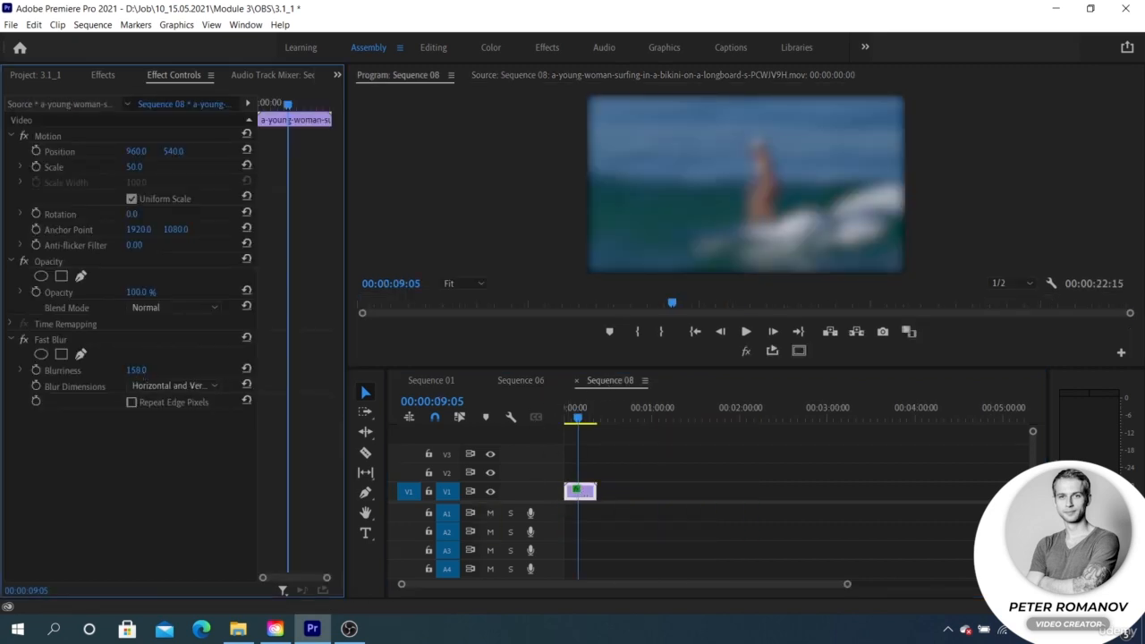
click(132, 402)
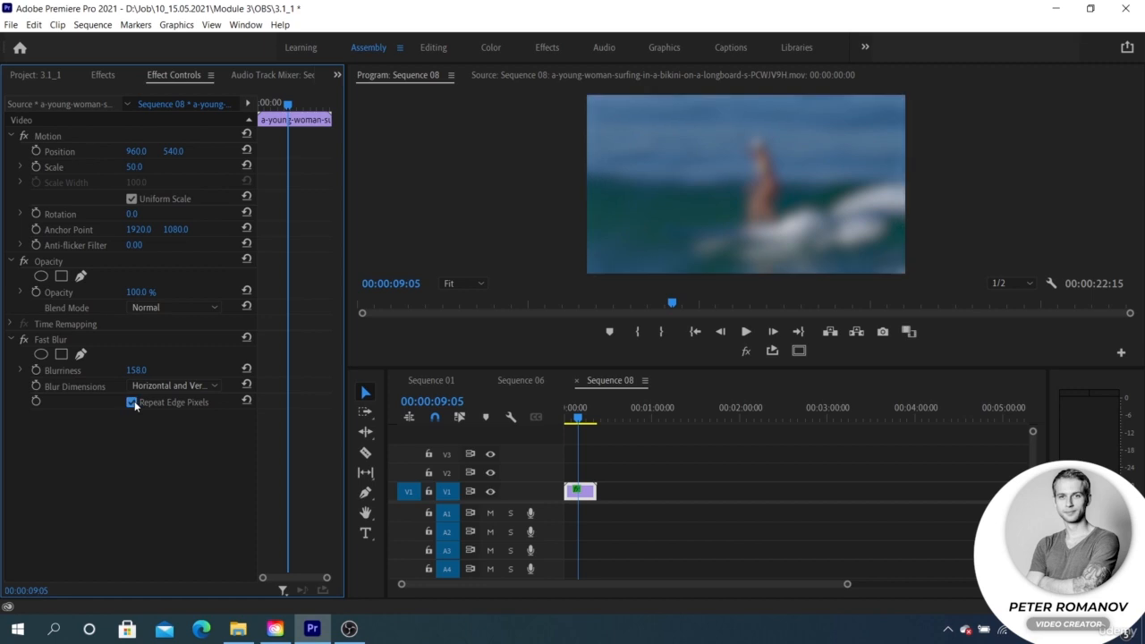
Create a four-point polygon mask on Fast Blur, move it over the surfer and stretch two of its corners outward
click(61, 355)
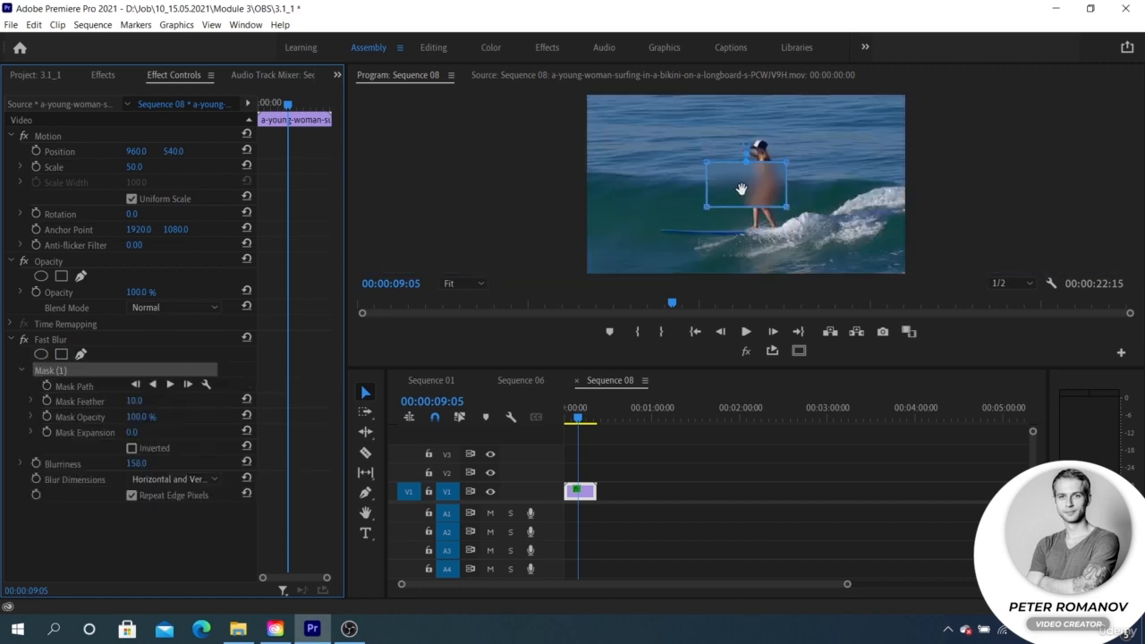
click(707, 200)
drag(706, 200, 758, 199)
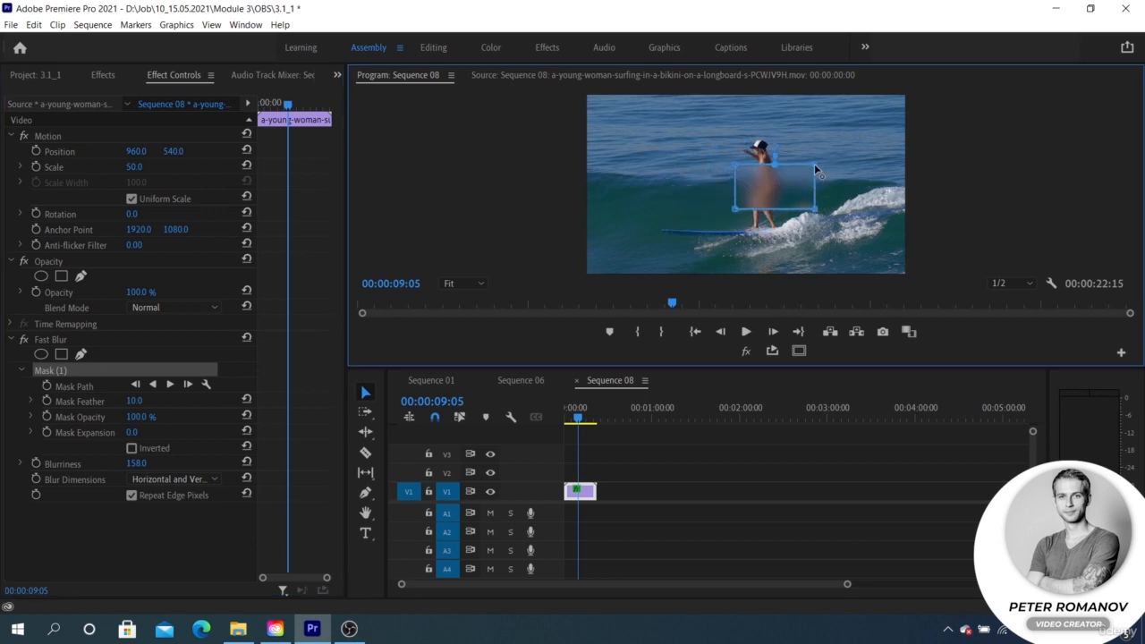
drag(814, 164, 849, 126)
drag(814, 210, 821, 227)
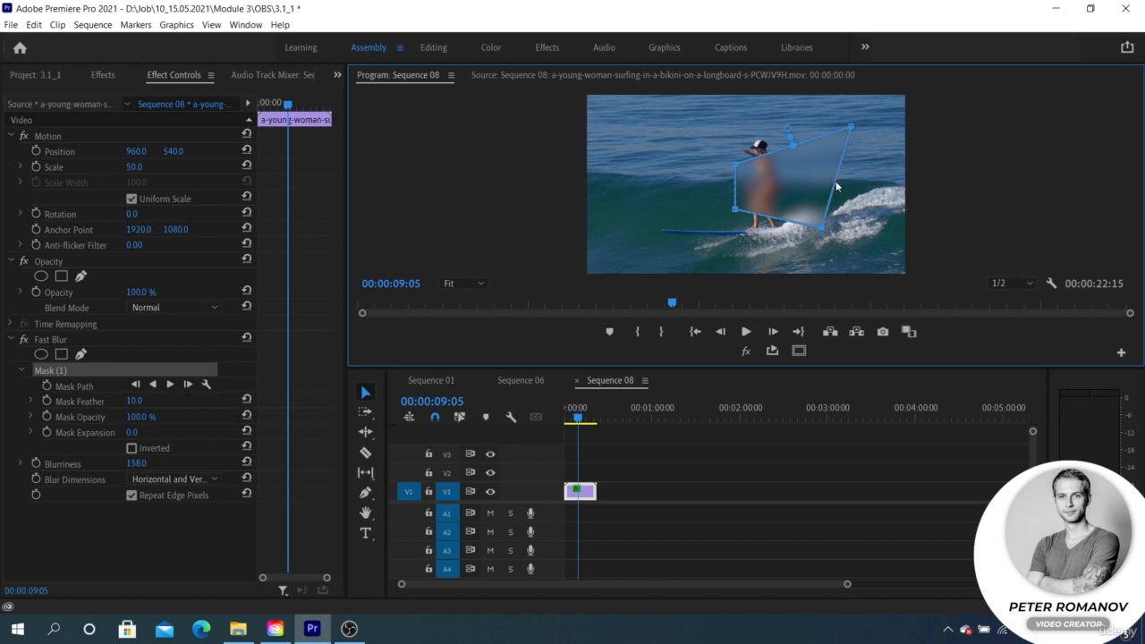
Round out the polygon mask around the surfer with added and curved points, and delete the mask
drag(837, 185, 880, 183)
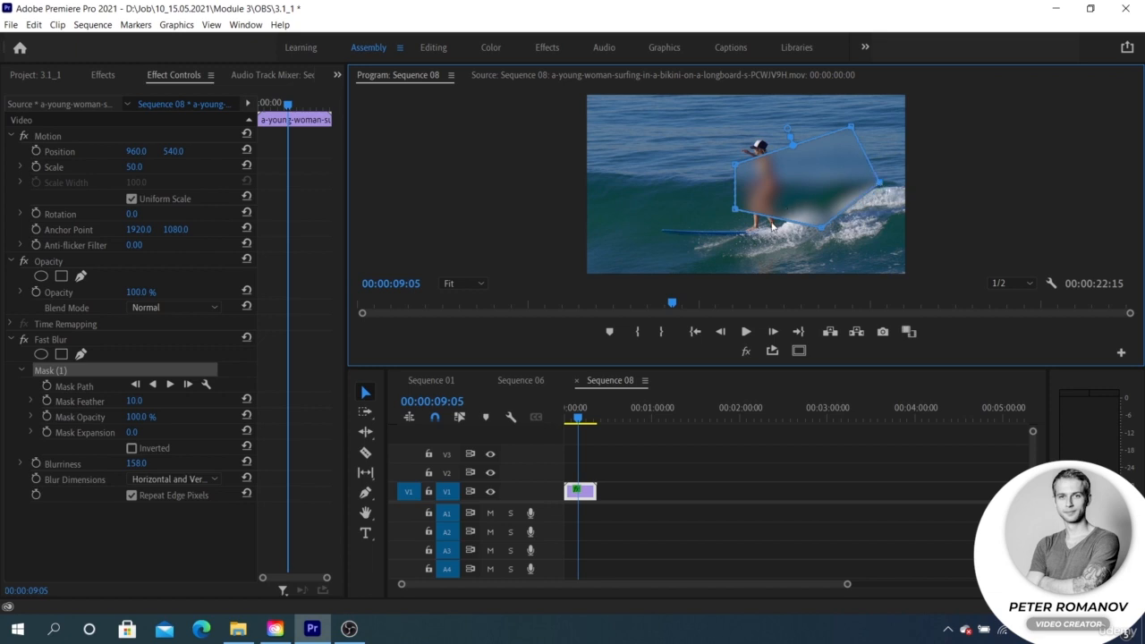
drag(777, 219, 763, 243)
drag(765, 243, 770, 237)
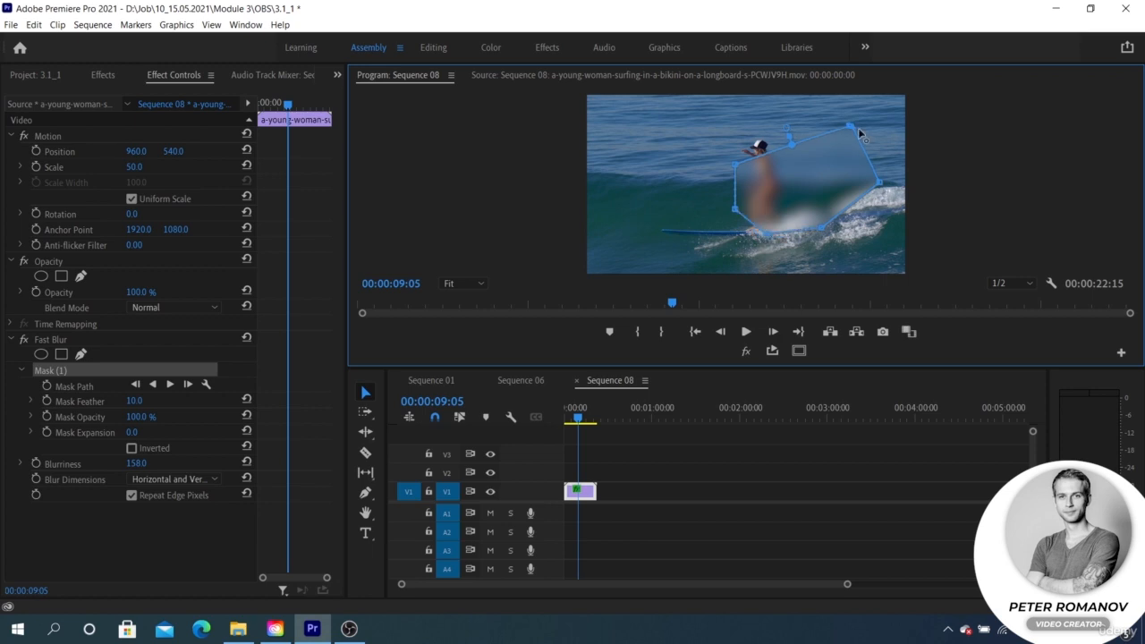
drag(856, 133, 784, 104)
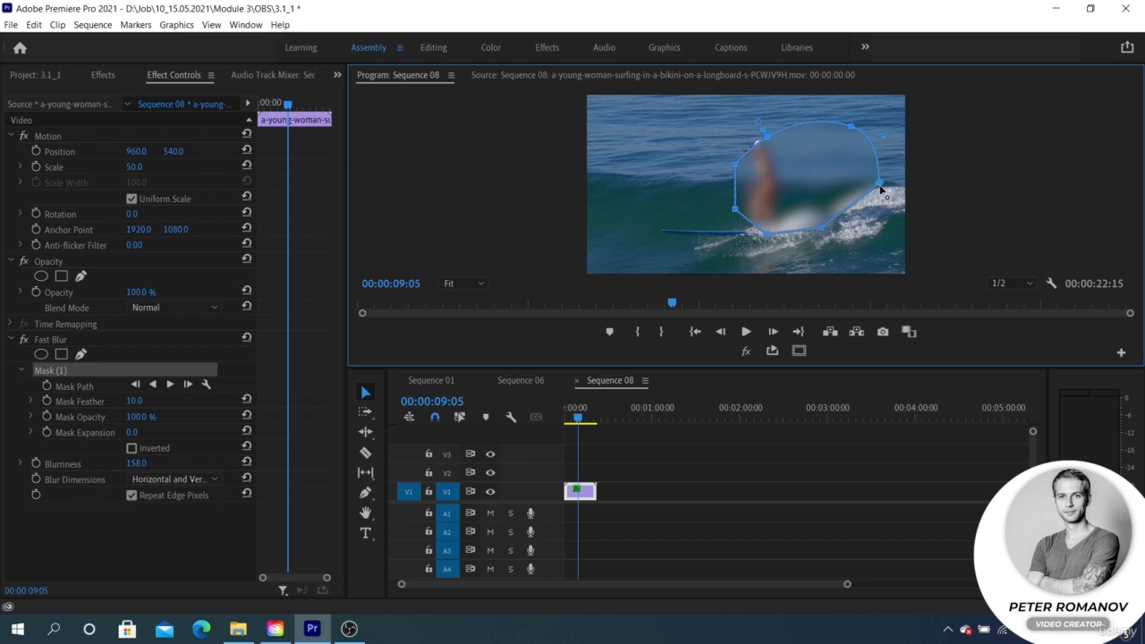
drag(882, 196, 904, 161)
drag(857, 229, 817, 243)
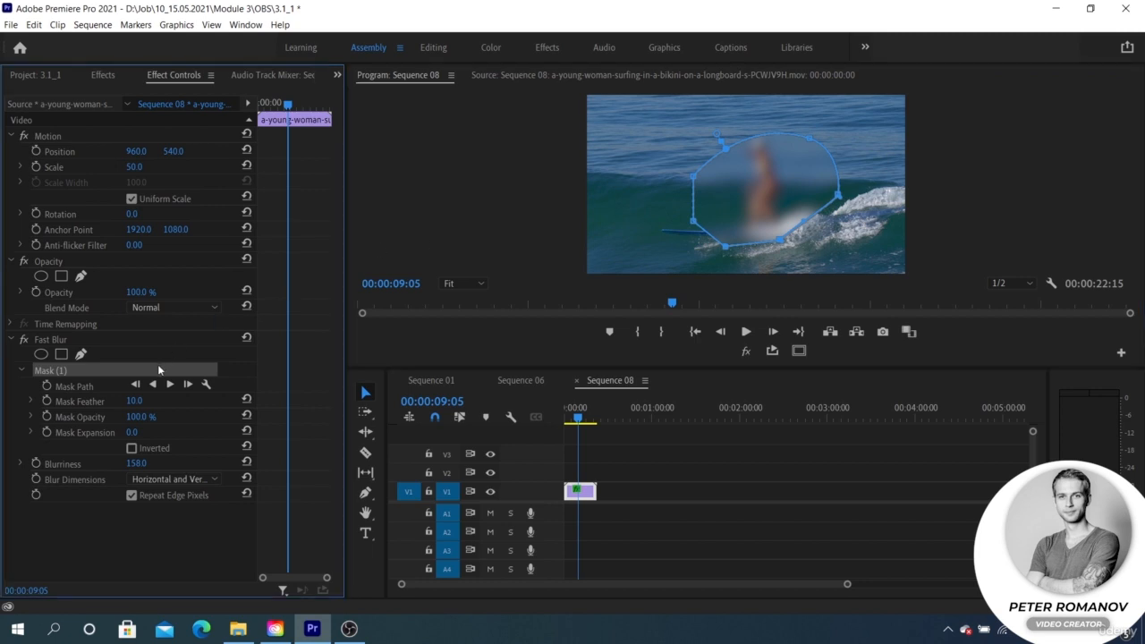
key(Delete)
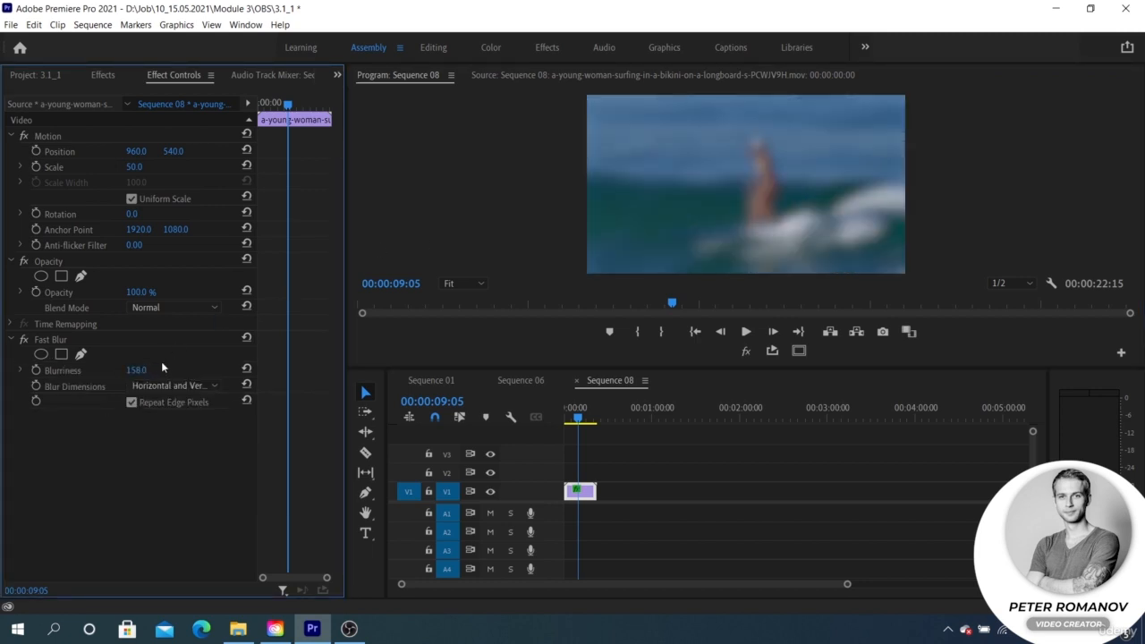
Start a free-draw mask on Fast Blur, set Blurriness to 0 and move the playhead to 00:00:07:16
click(81, 354)
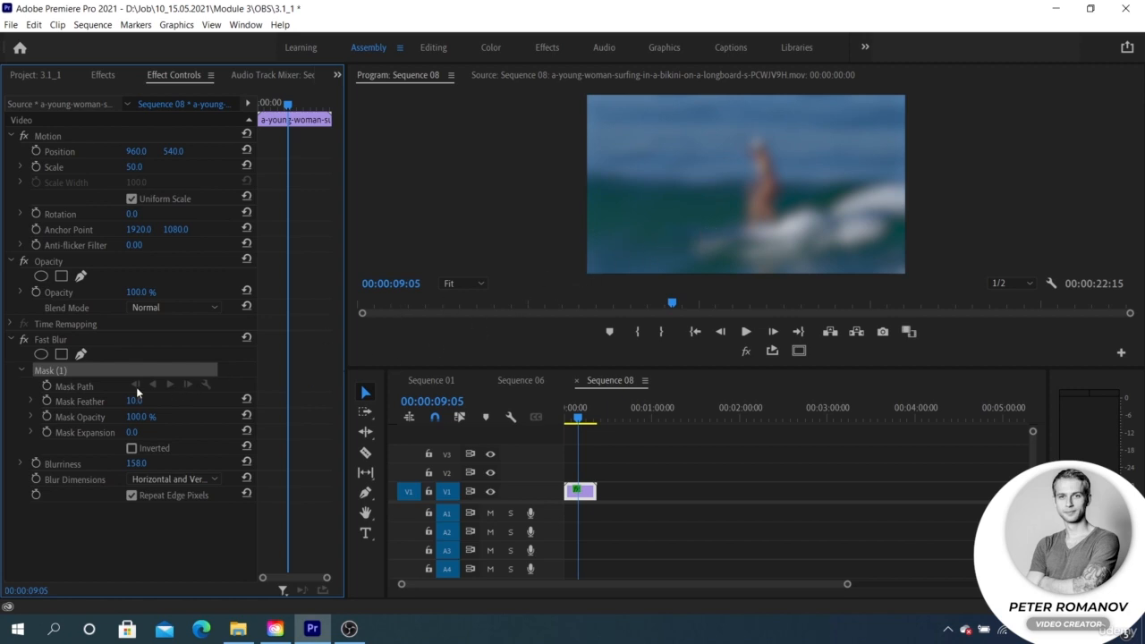
drag(136, 463, 89, 463)
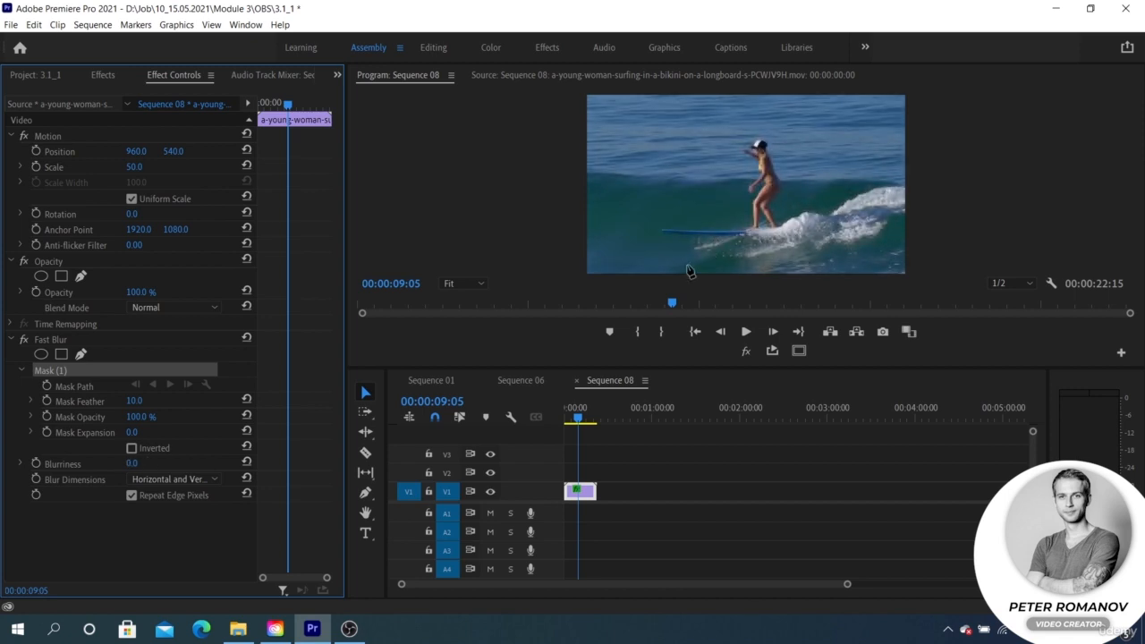
mouse_move(579, 418)
mouse_down()
mouse_move(564, 416)
mouse_move(577, 418)
mouse_up()
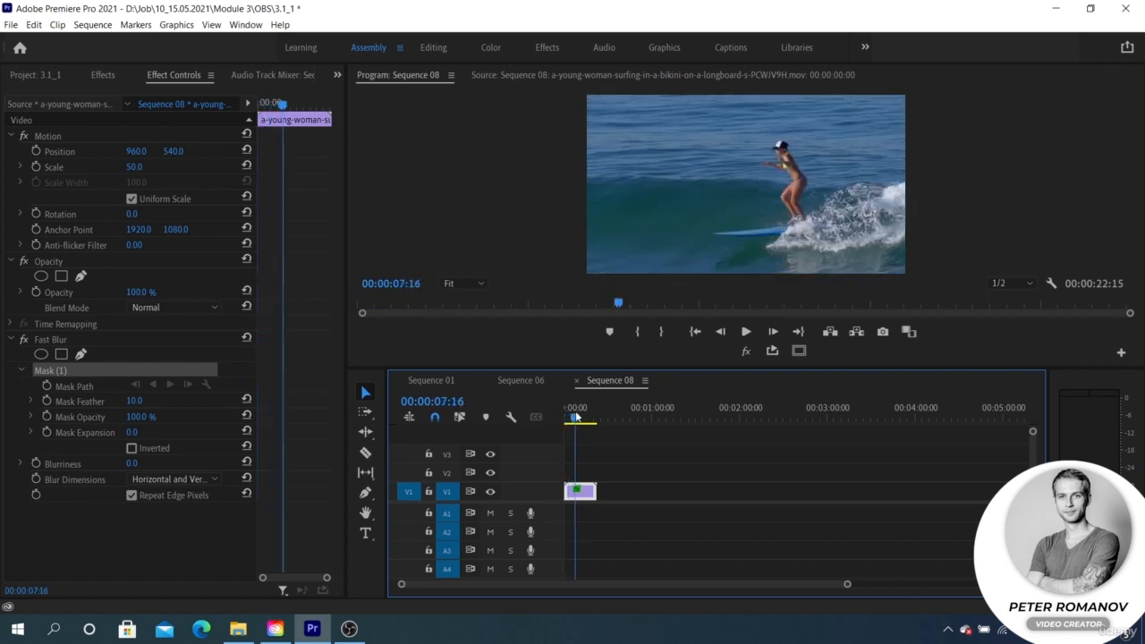
Trace the surfer's outline with the mask pen, from the hat around the body and arm, and close the path
click(776, 154)
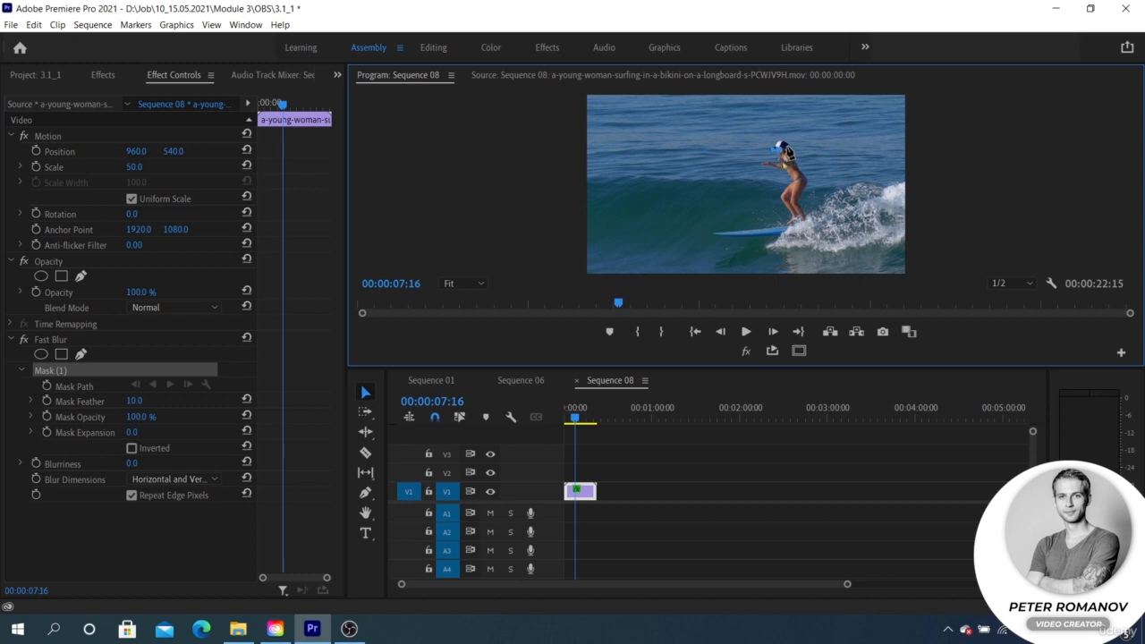
click(475, 282)
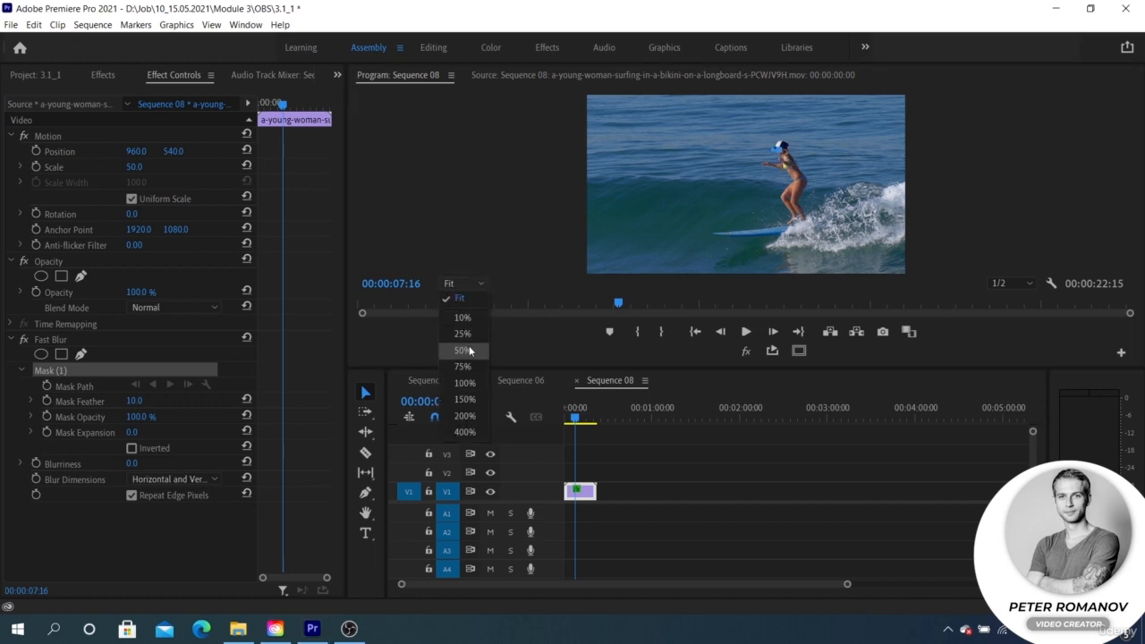
click(471, 351)
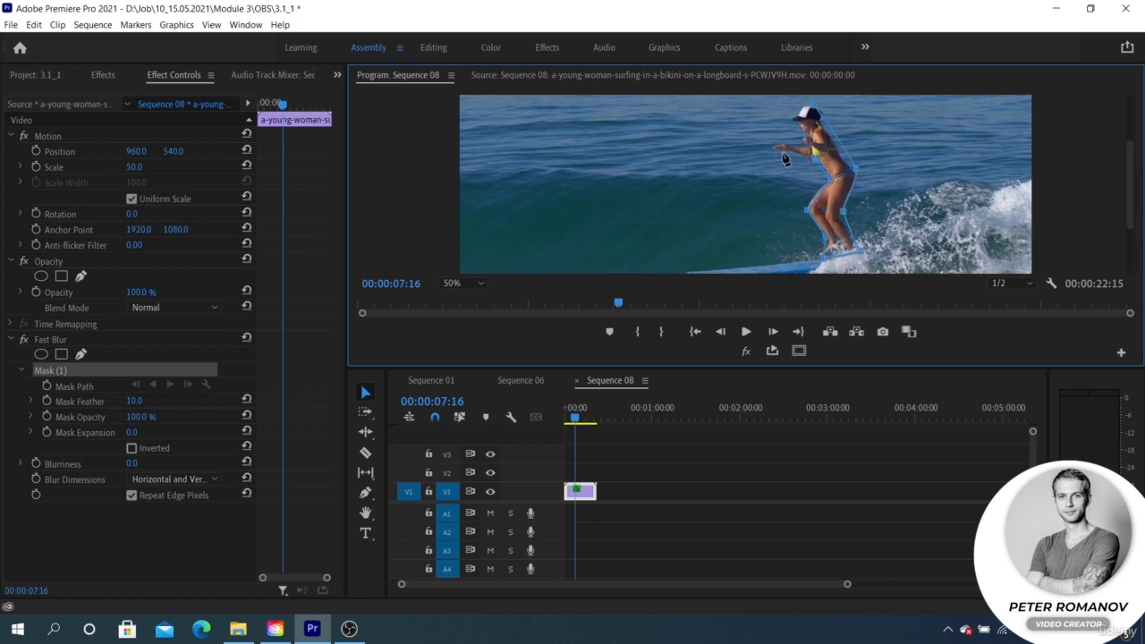
click(775, 150)
click(805, 146)
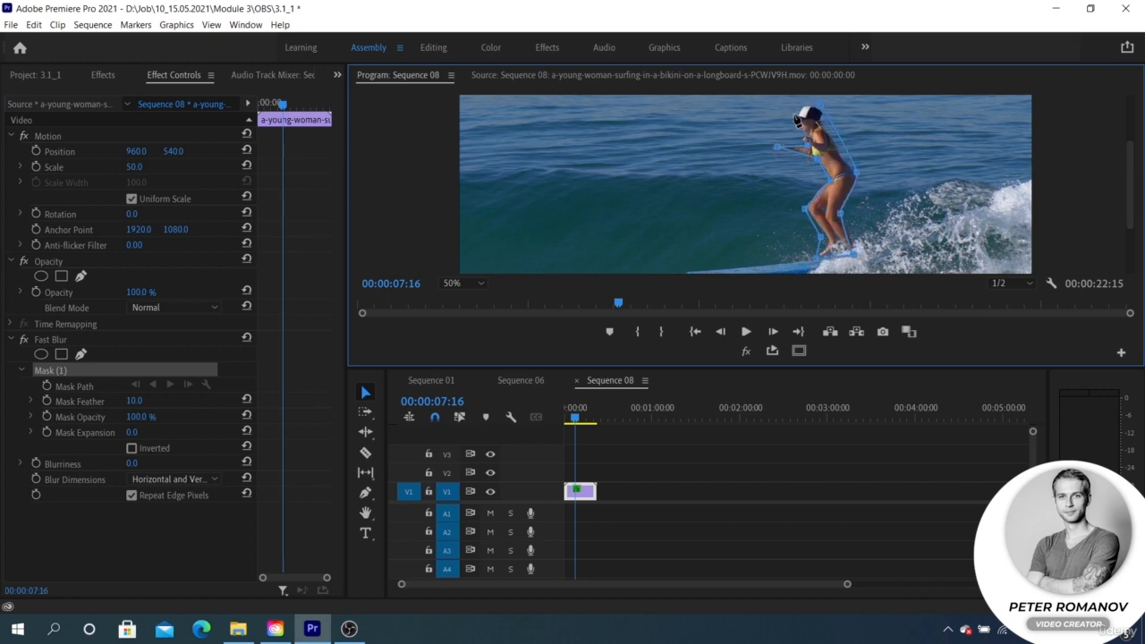
click(793, 113)
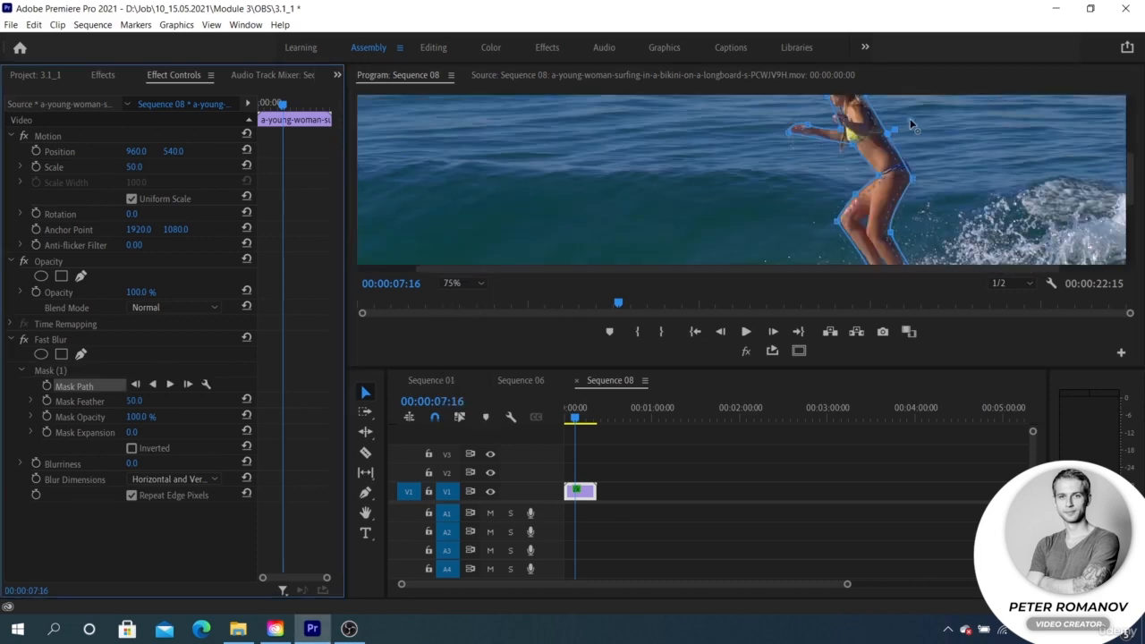
Reduce the surfer mask's feather to 0 and inspect the mask outline up close
mouse_move(912, 117)
mouse_down()
mouse_move(928, 109)
mouse_move(915, 118)
mouse_up()
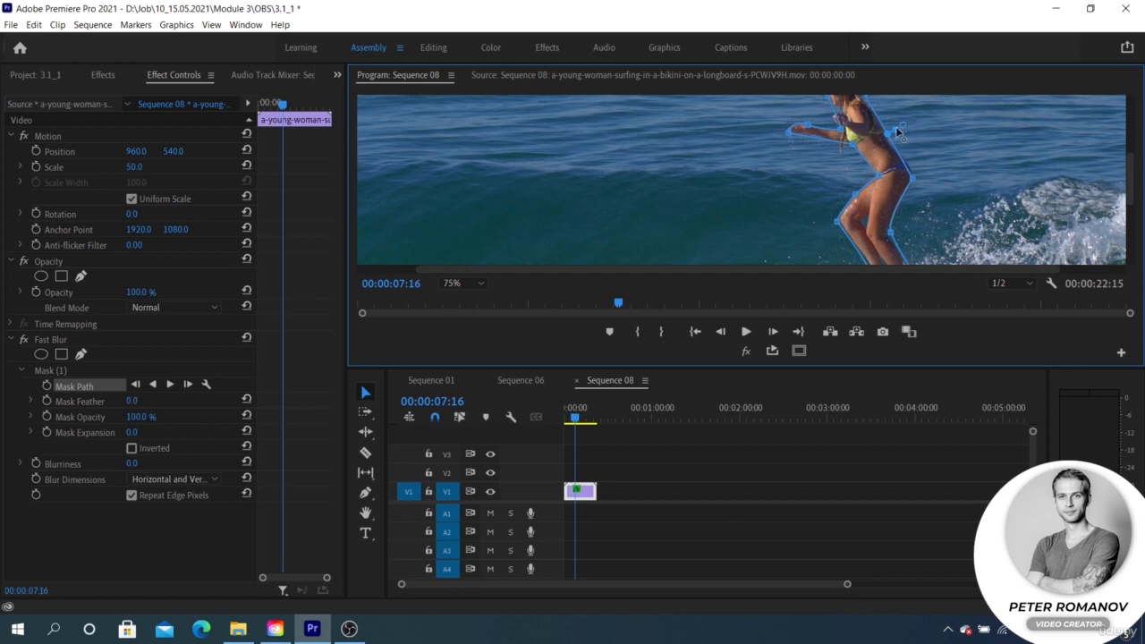
mouse_move(905, 124)
mouse_down()
mouse_move(925, 115)
mouse_move(893, 140)
mouse_up()
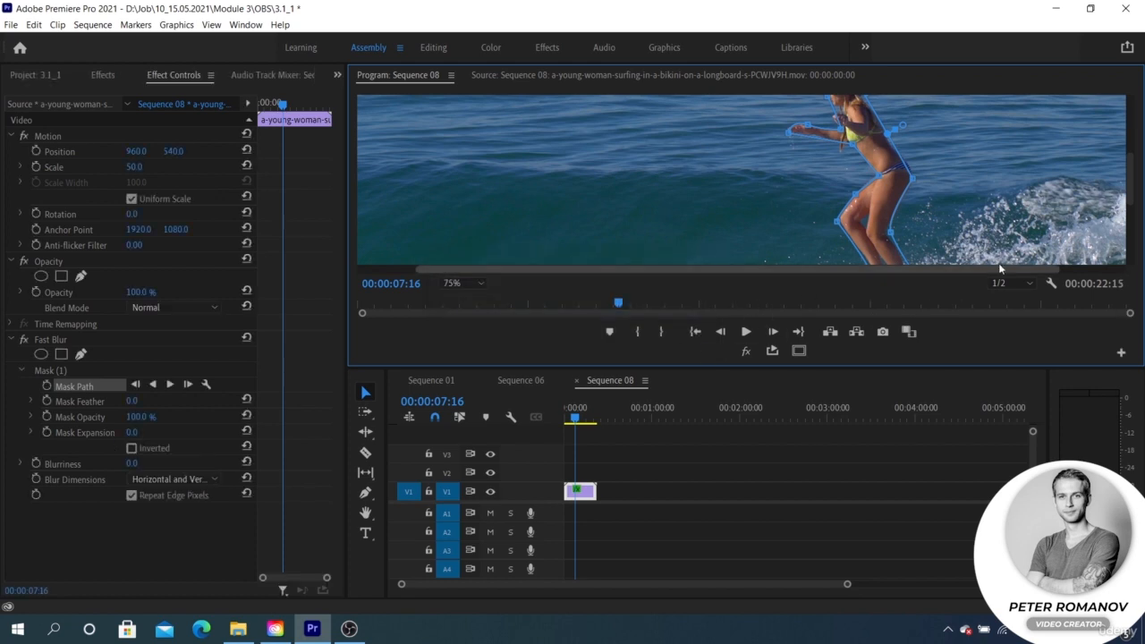
drag(1135, 191, 1134, 182)
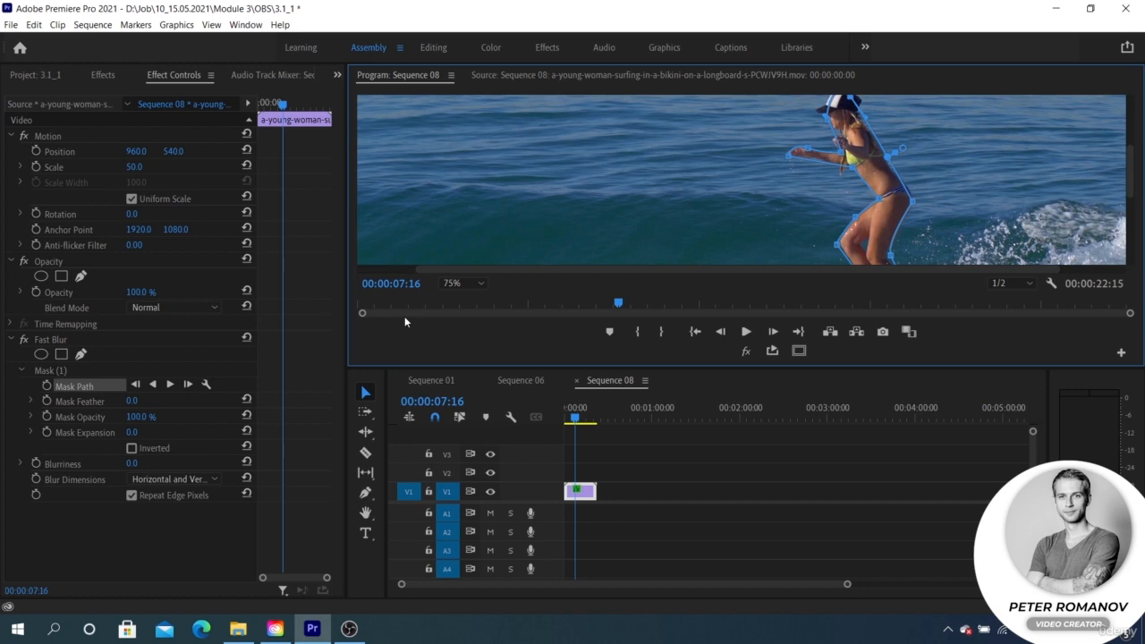
click(462, 283)
click(460, 345)
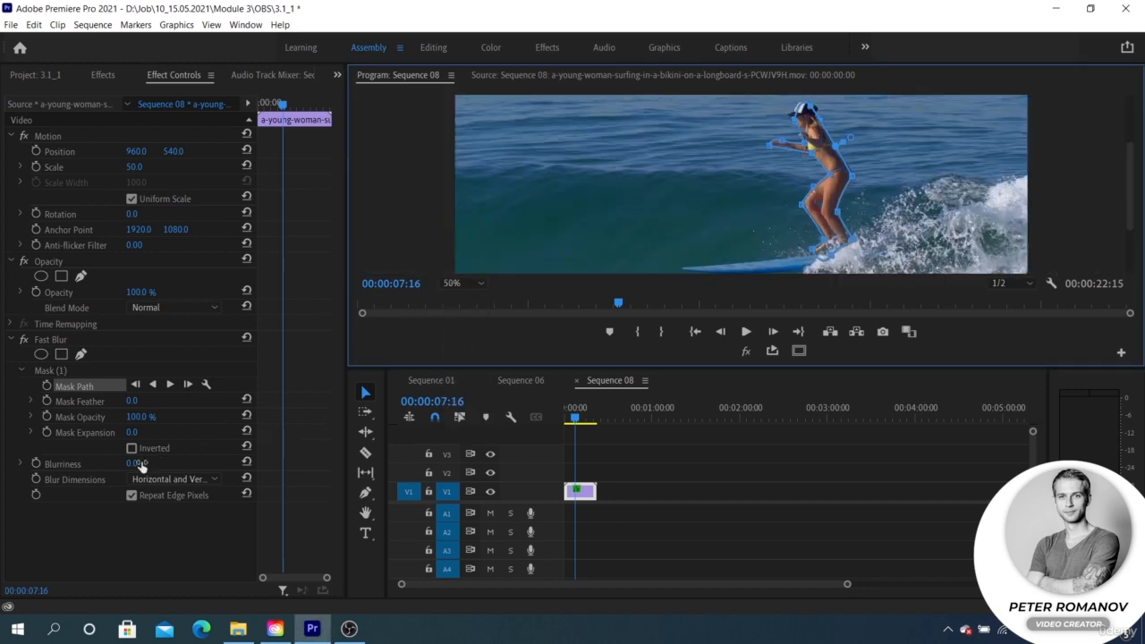
Set Mask Expansion to 81 and the Fast Blur's Blurriness to 57
drag(132, 432, 204, 433)
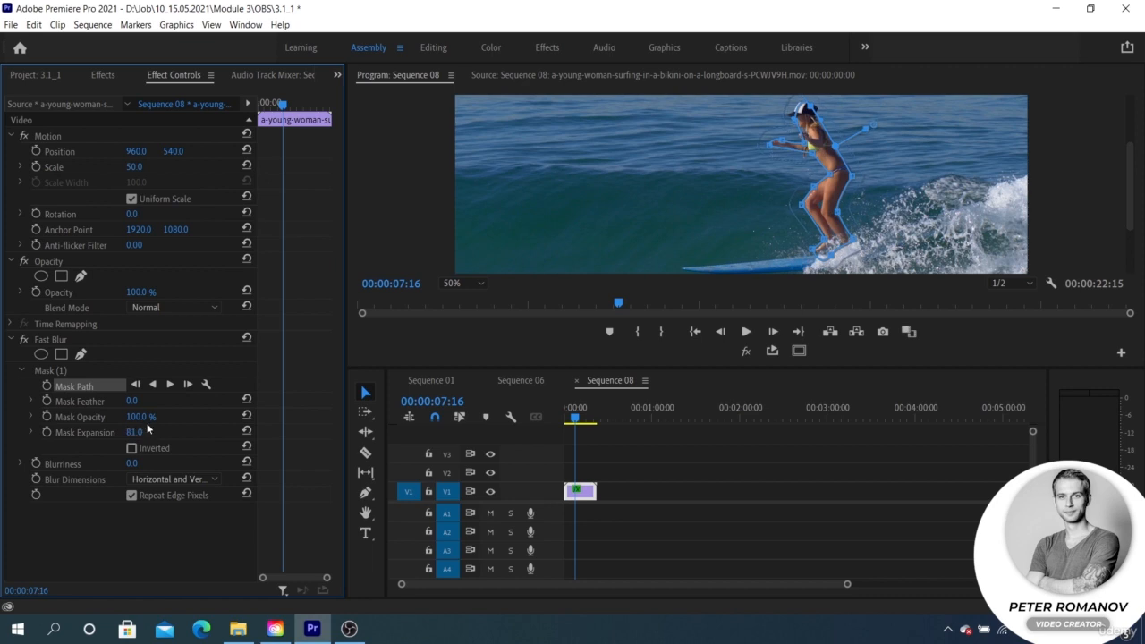
drag(131, 463, 201, 464)
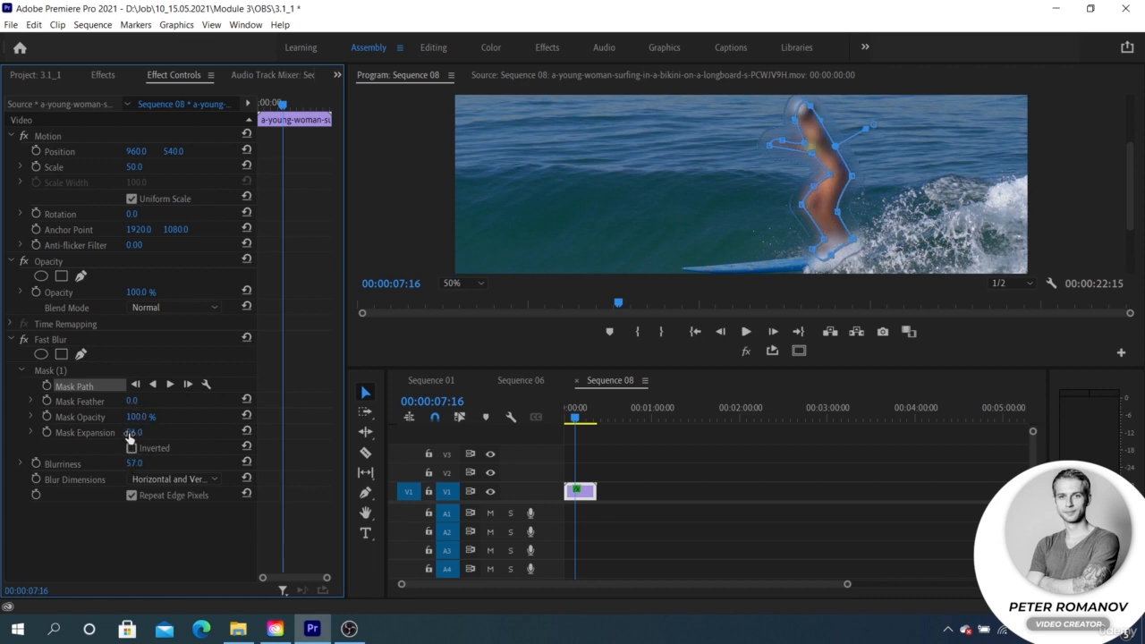
Test Mask Expansion at 137 and -58, restore it to 0, and set Mask Feather to 70
drag(129, 432, 180, 432)
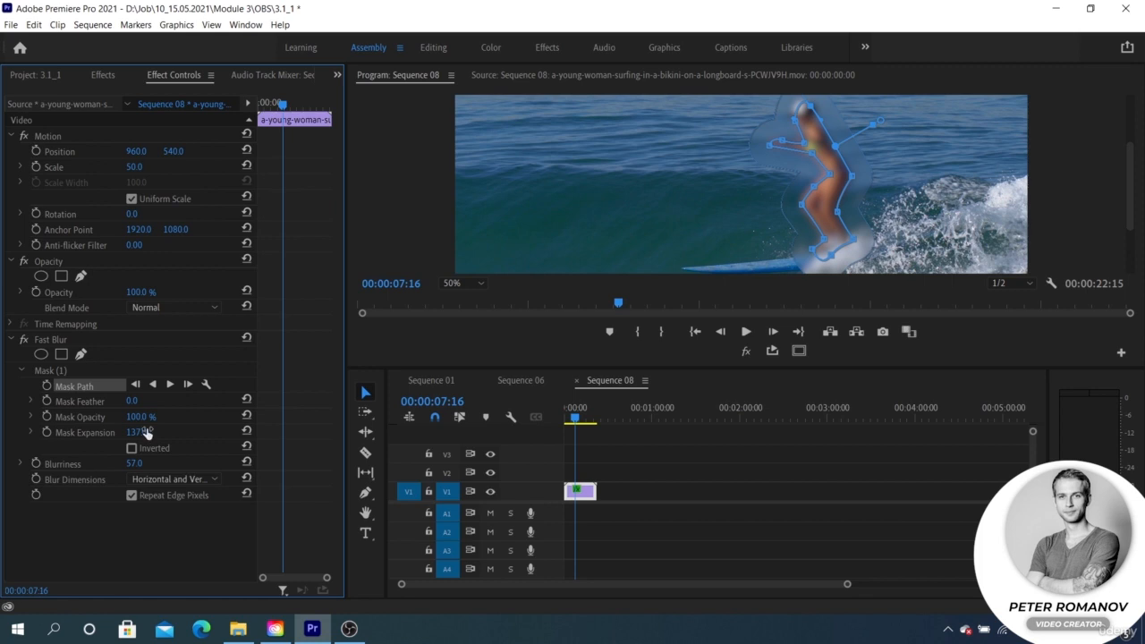
drag(145, 432, 91, 432)
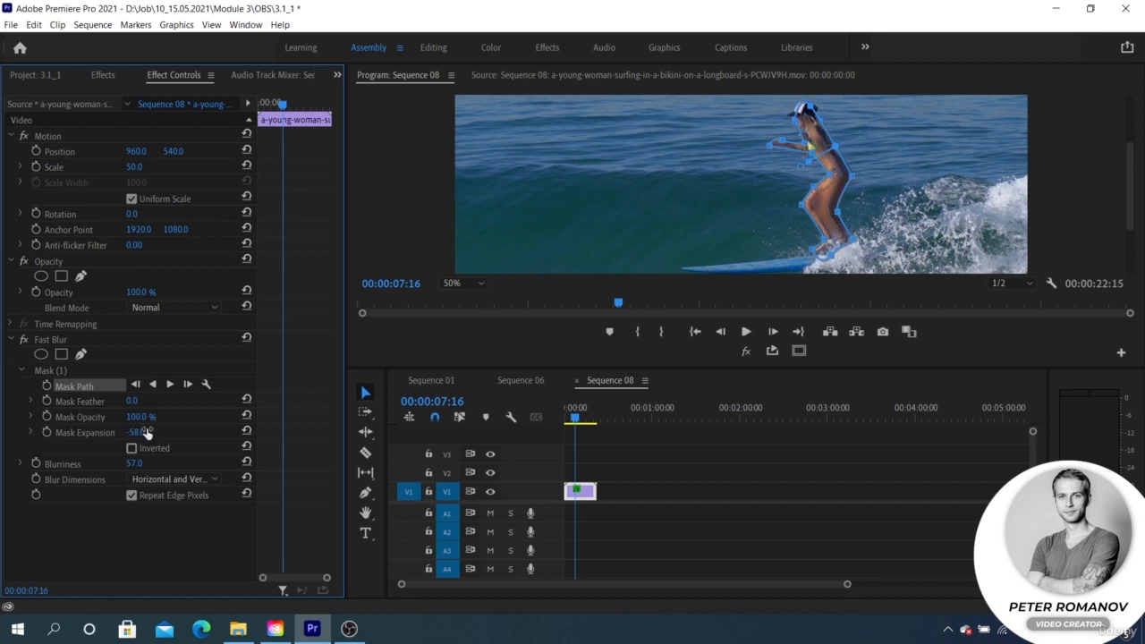
drag(136, 432, 260, 432)
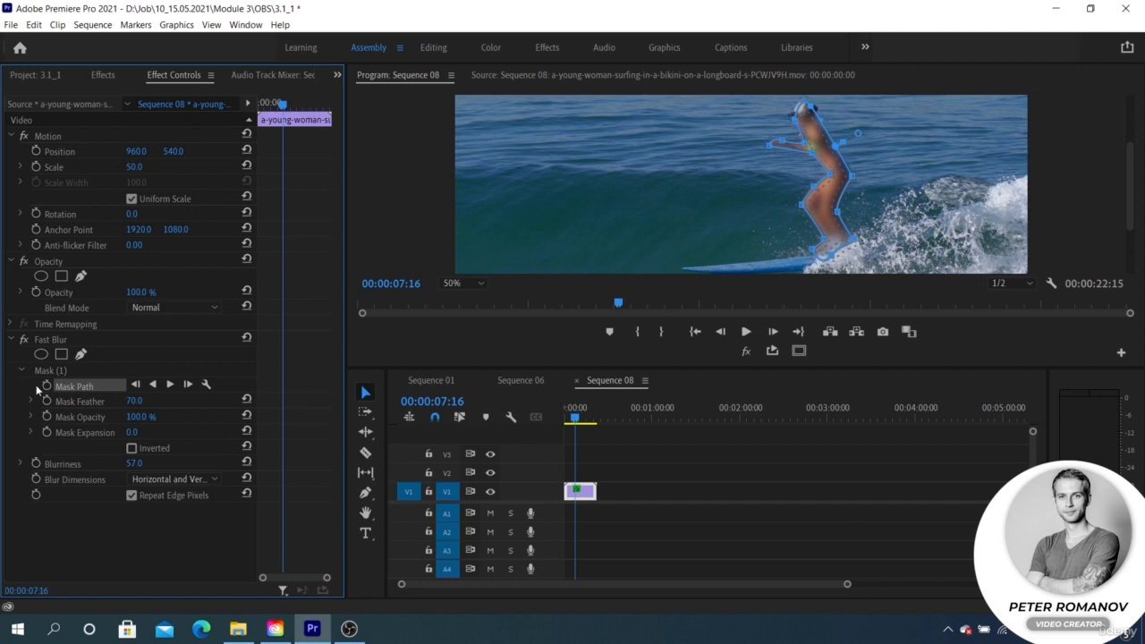
Turn on keyframing for the surfer mask's path at 00:00:07:16 and advance the playhead one frame
click(46, 385)
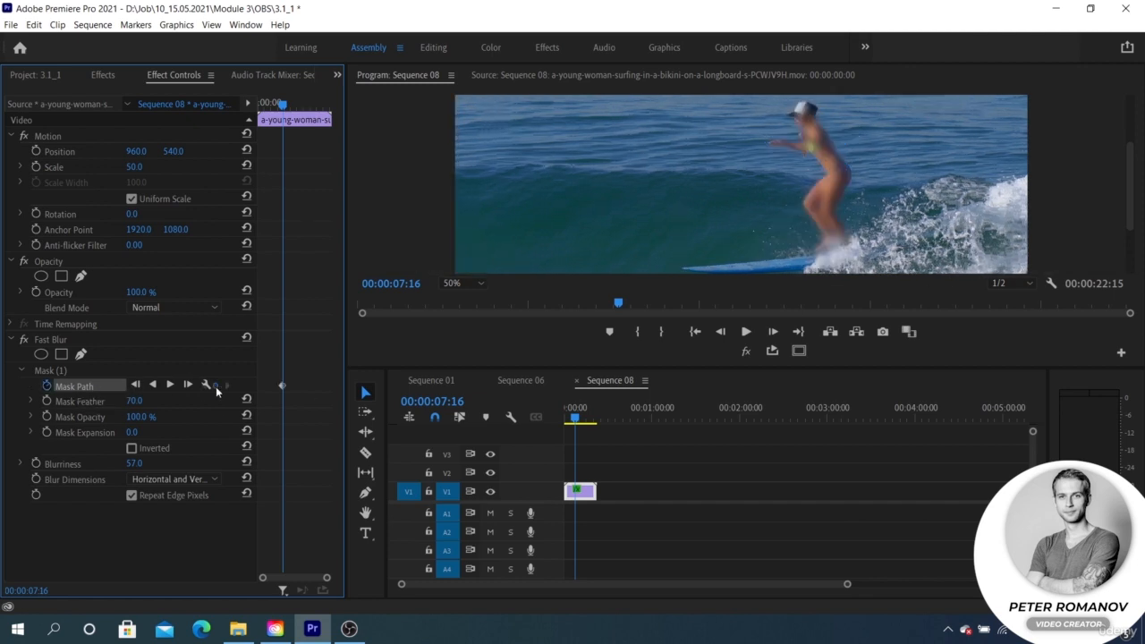
click(84, 401)
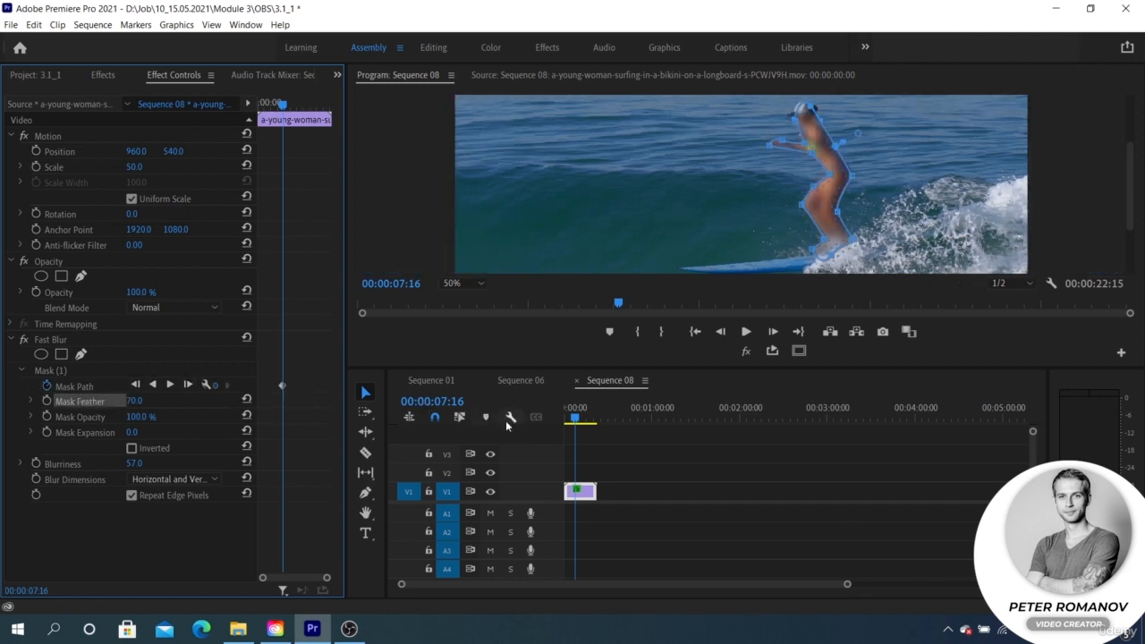
key(Right)
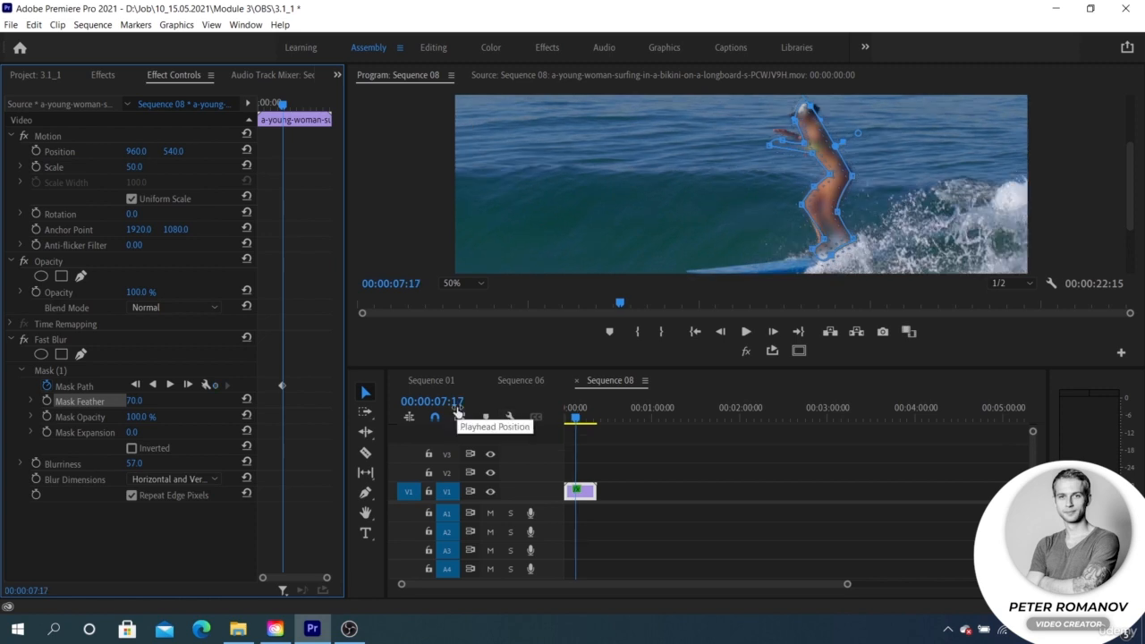
Nudge the Fast Blur mask to fit the surfer at 00:00:07:17 and track the mask forward through the clip
drag(817, 198, 816, 198)
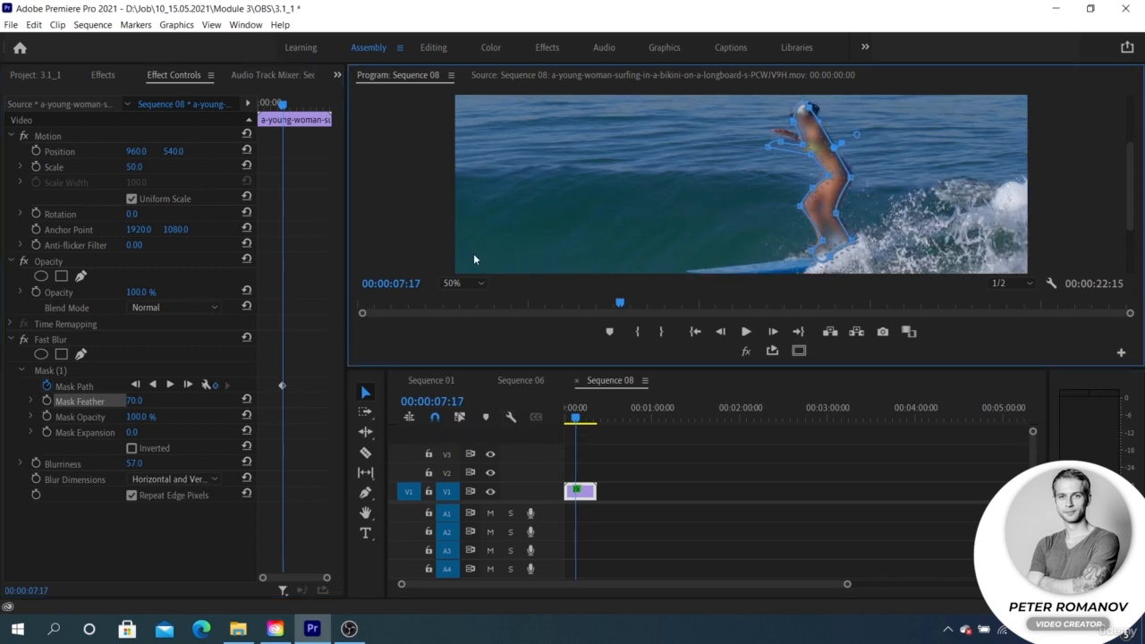
click(170, 386)
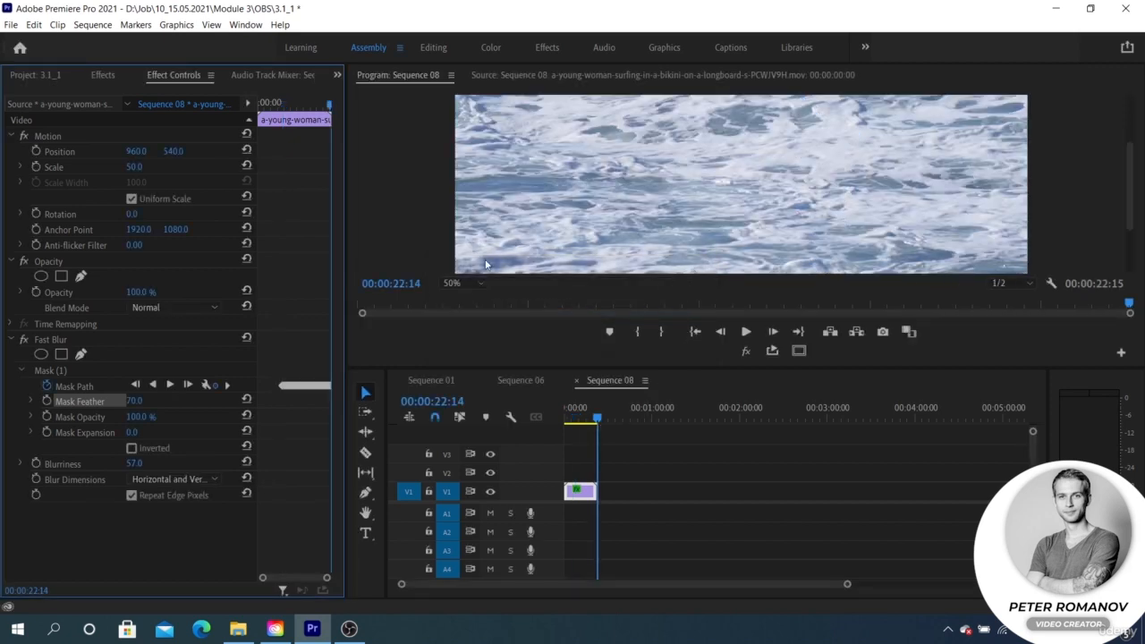
Fit the whole frame in the monitor, then play and scrub the clip to check the tracked mask against the surfer
click(456, 283)
click(460, 296)
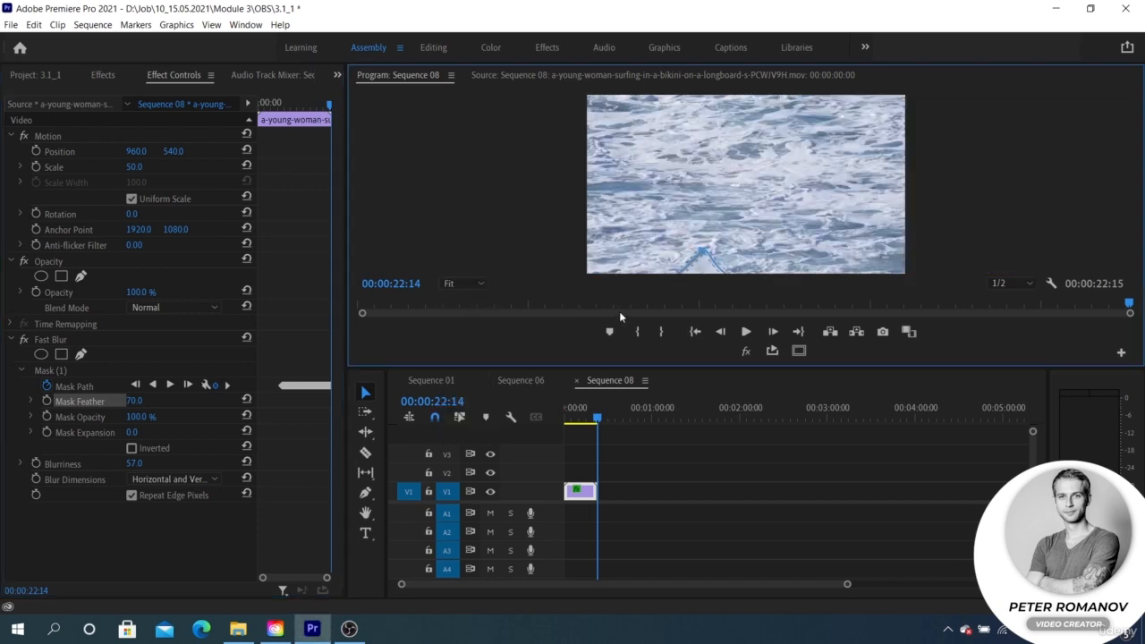
scroll(614, 430, up, 2)
drag(612, 419, 600, 417)
key(space)
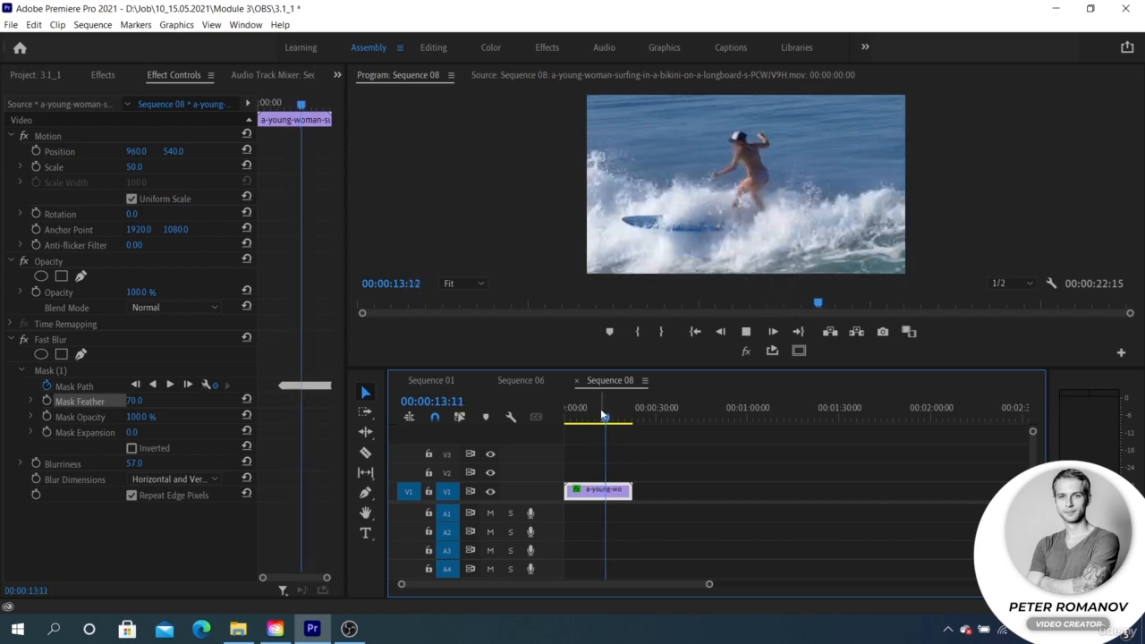
key(space)
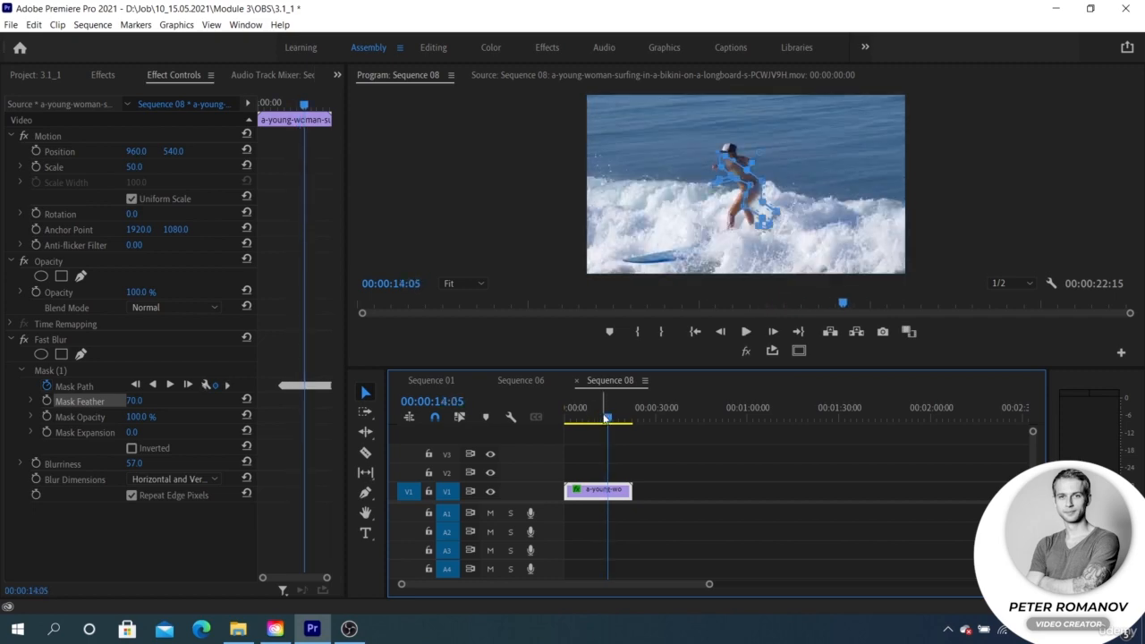
drag(607, 413, 598, 420)
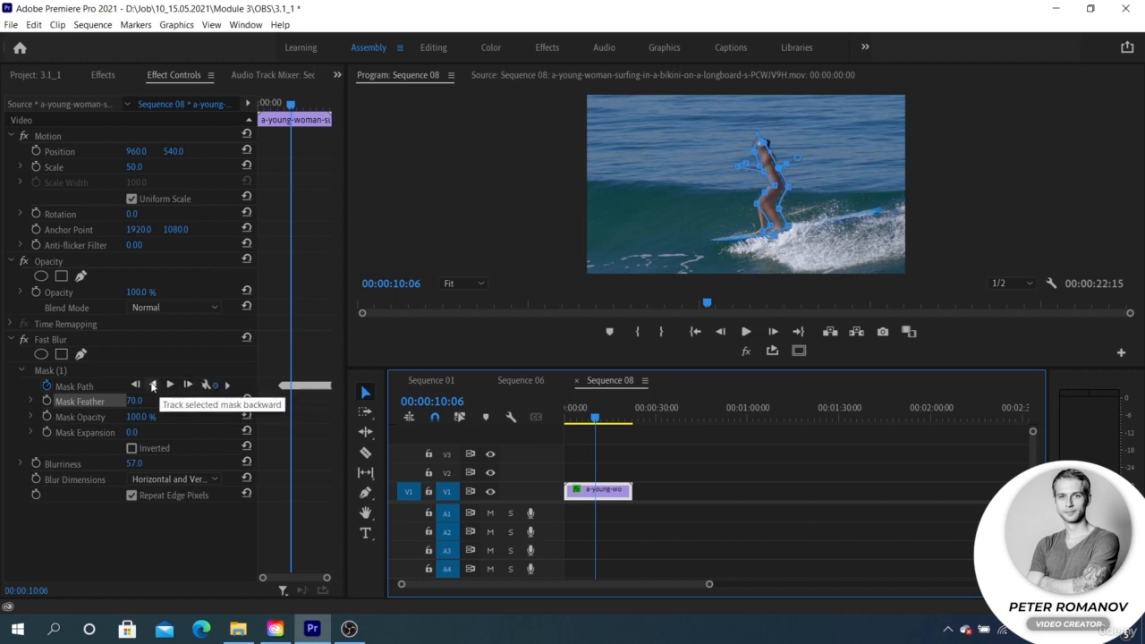
drag(595, 423, 585, 422)
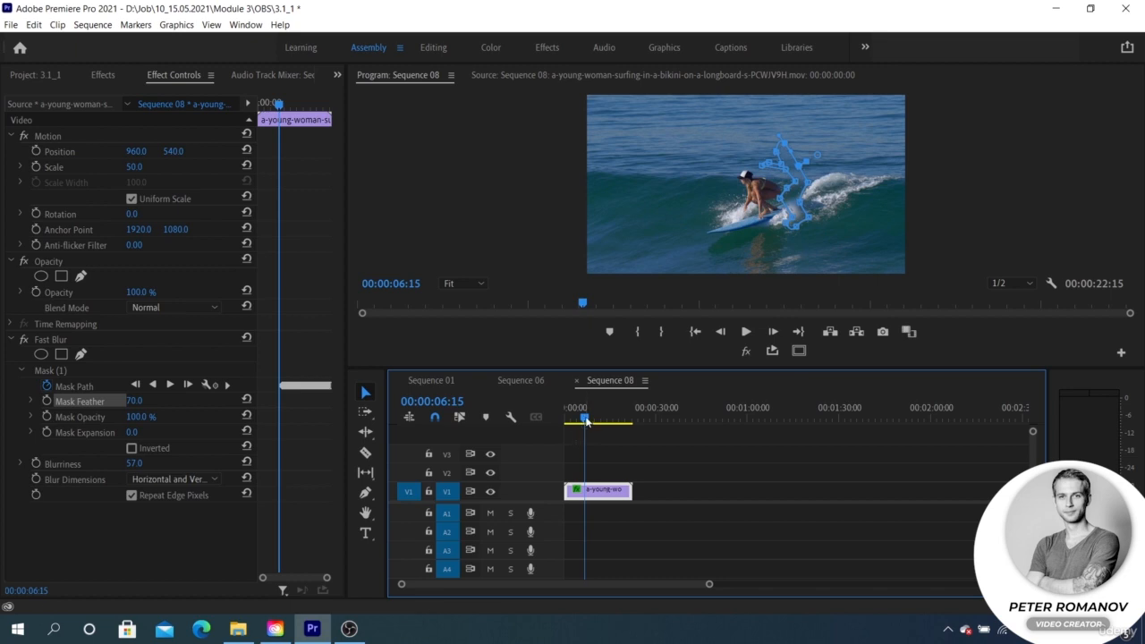
drag(587, 421, 588, 420)
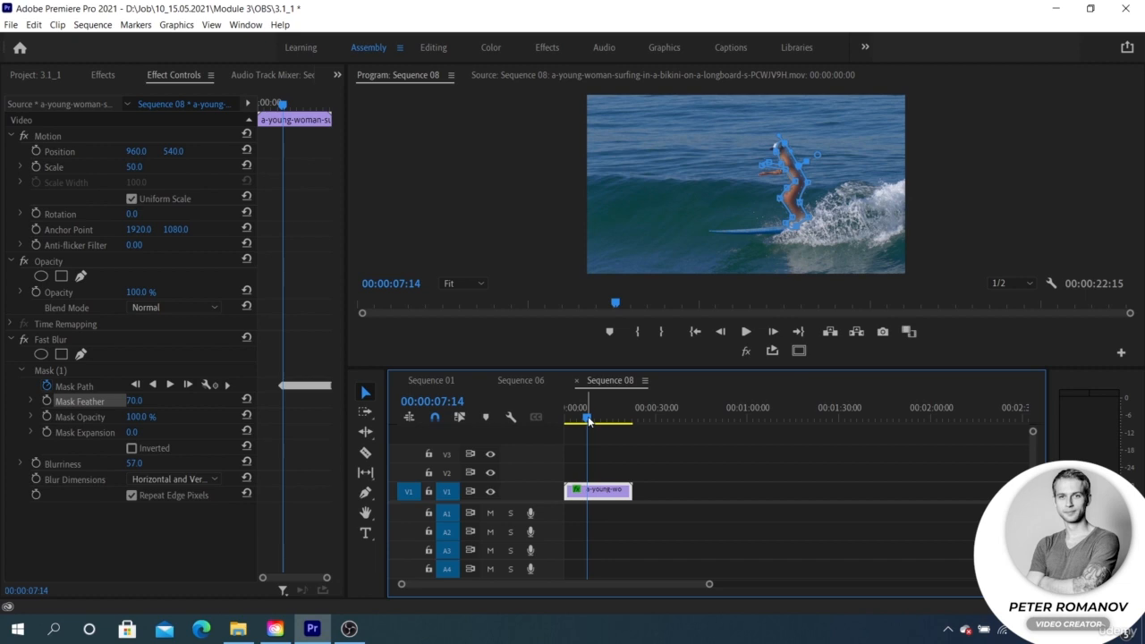
drag(589, 421, 596, 421)
Draw a closed, curved opacity mask around the surfer at 00:00:10:18 with the Pen tool
click(50, 371)
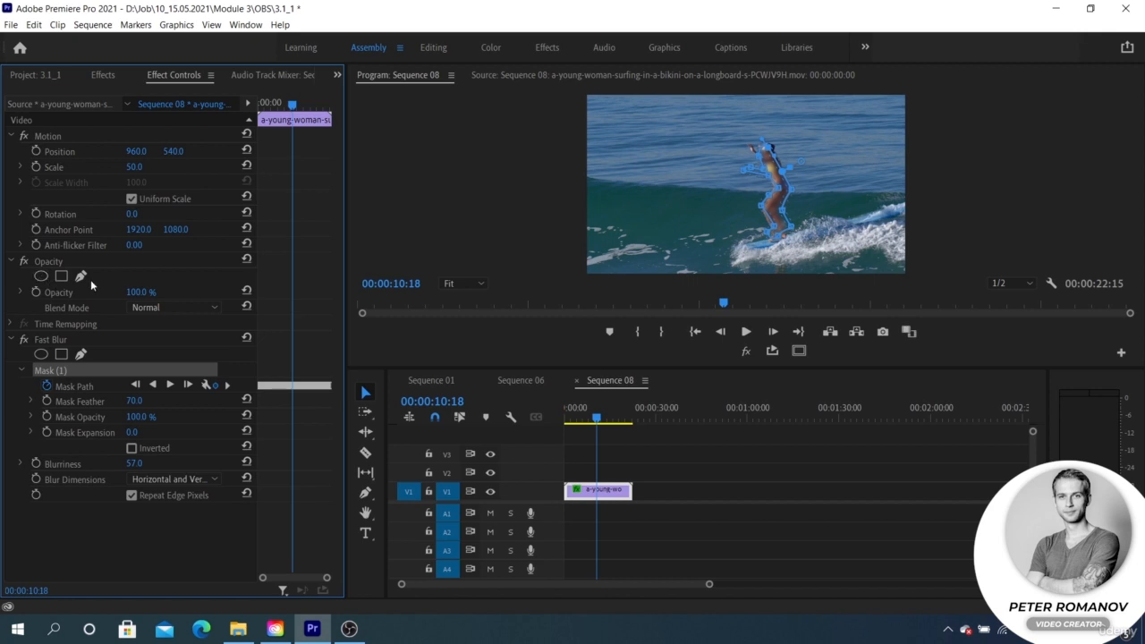
click(61, 259)
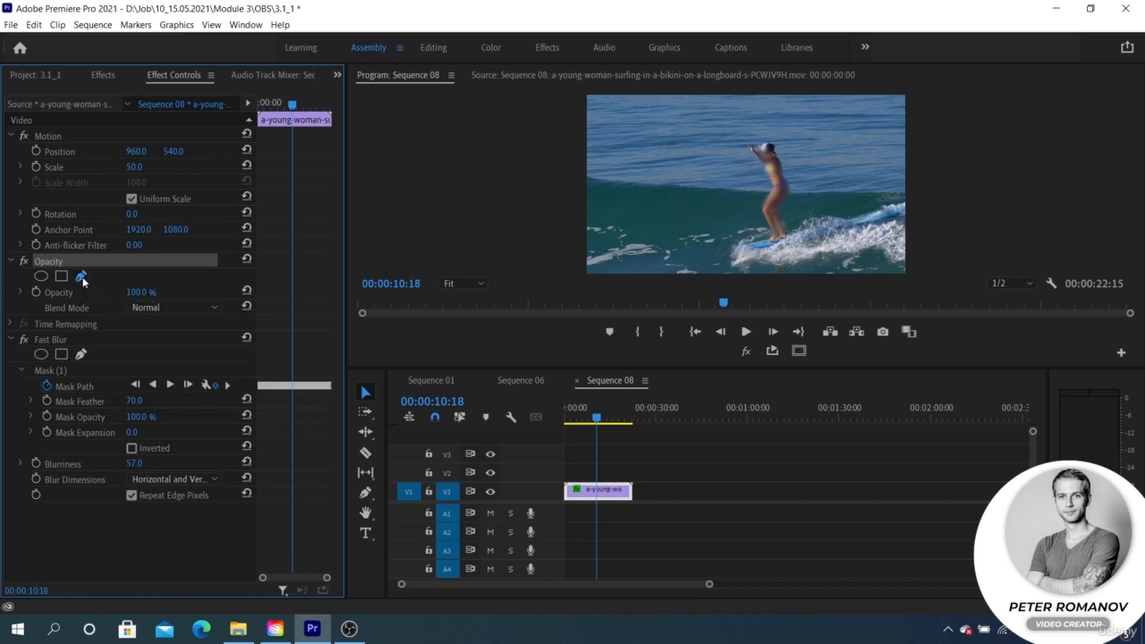
click(81, 277)
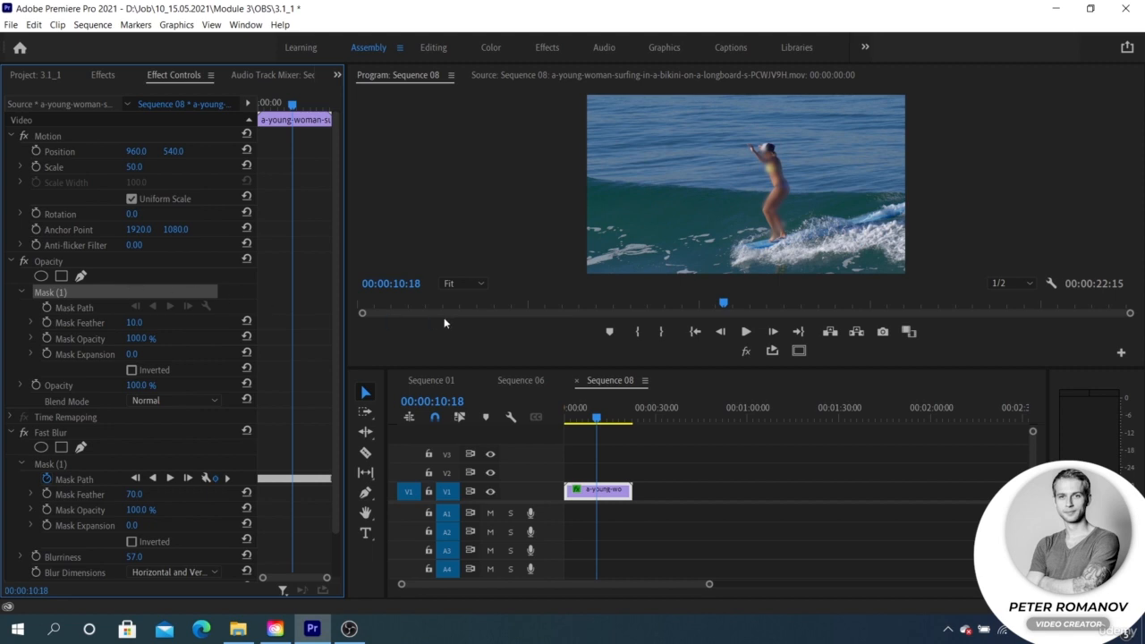
click(722, 131)
drag(660, 191, 670, 238)
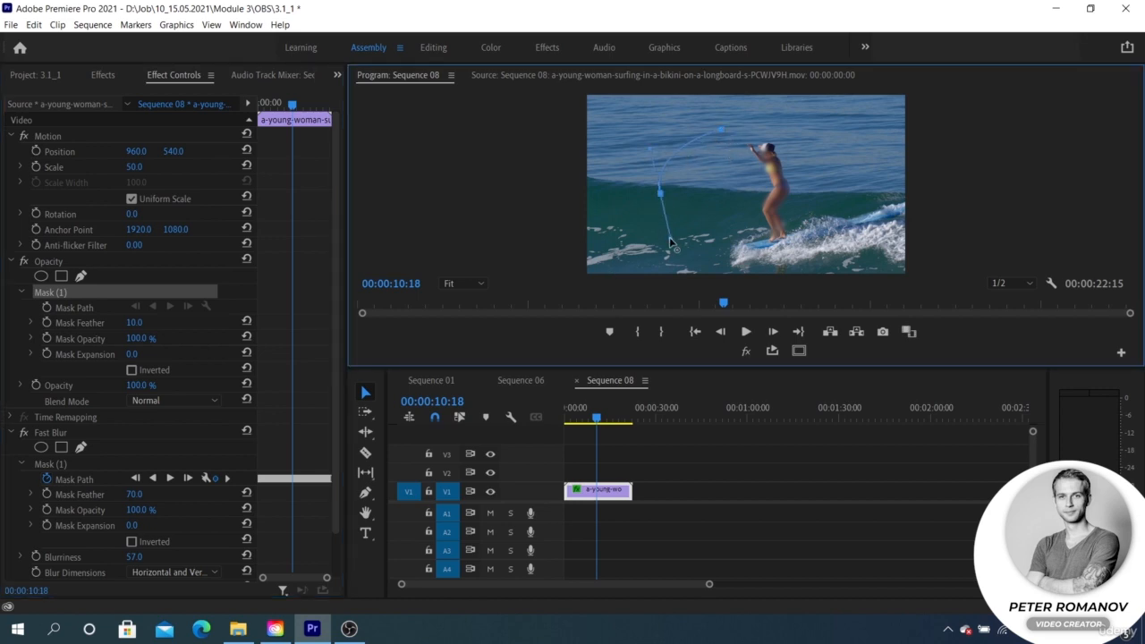
drag(743, 255, 787, 258)
drag(840, 204, 849, 167)
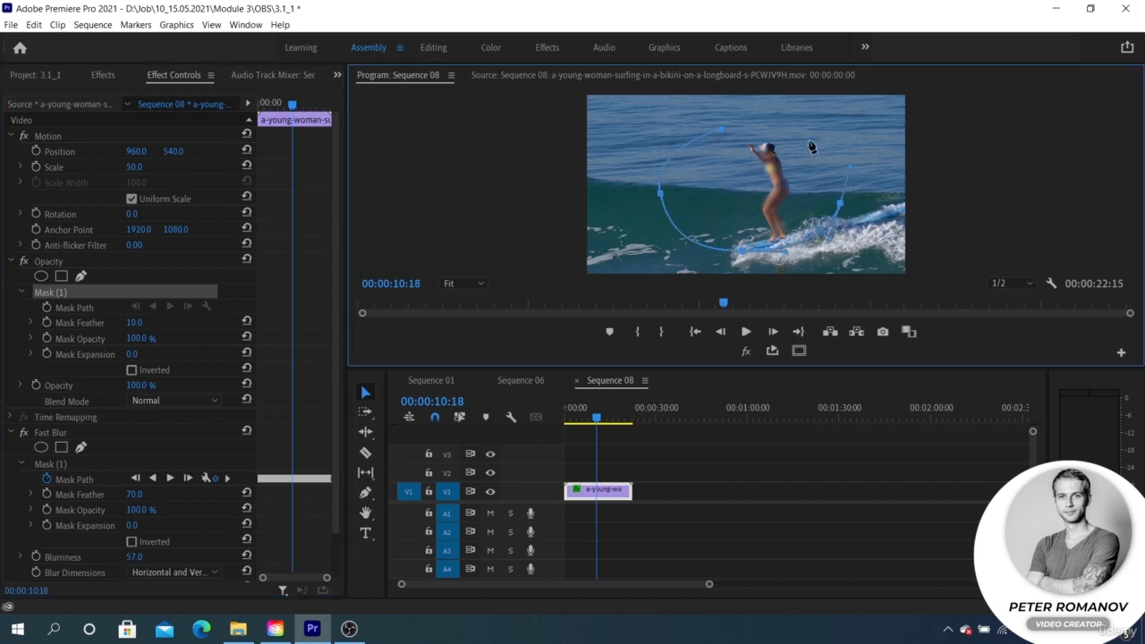
click(721, 132)
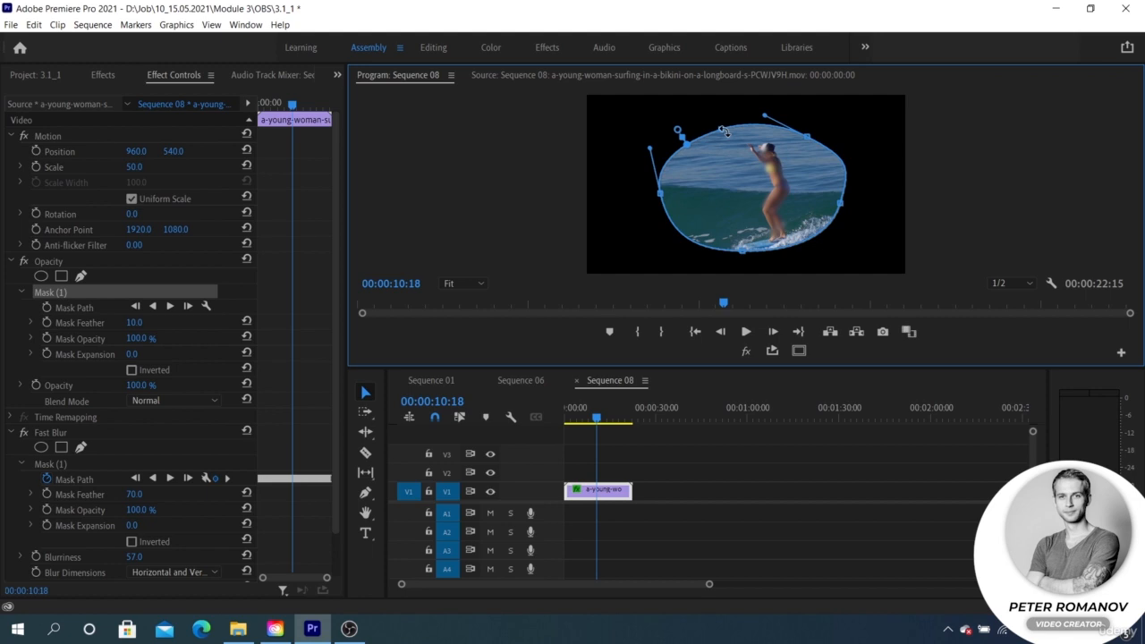
Set the opacity mask's feather to 694 and expansion to -2.6, and move it partly off the frame's upper-left corner
drag(678, 130, 661, 104)
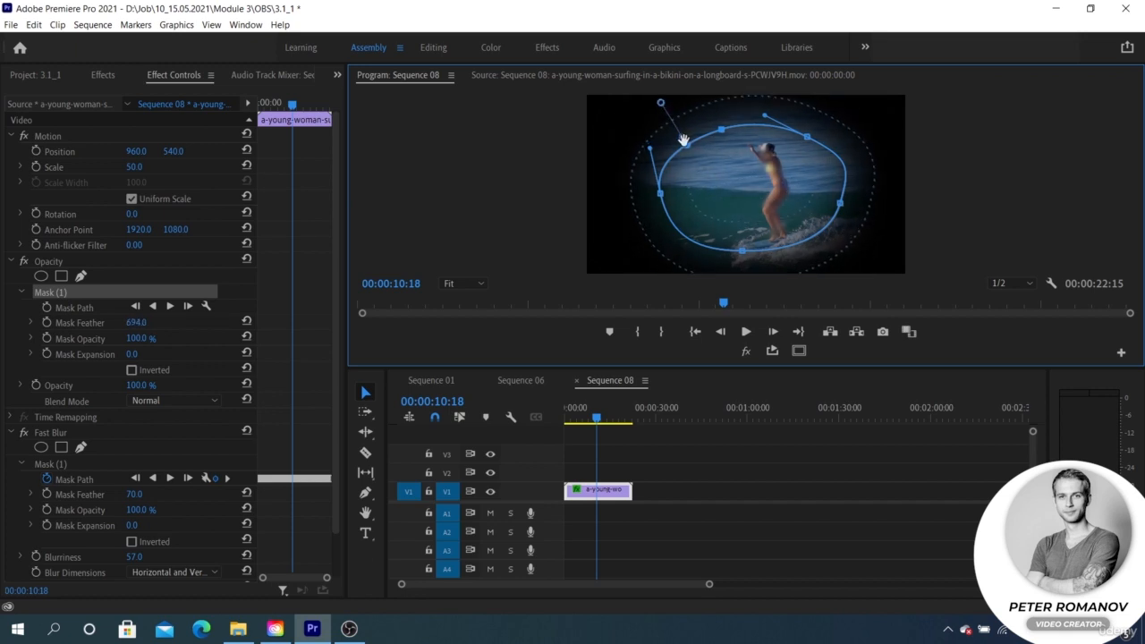
drag(683, 142, 685, 146)
drag(771, 179, 588, 135)
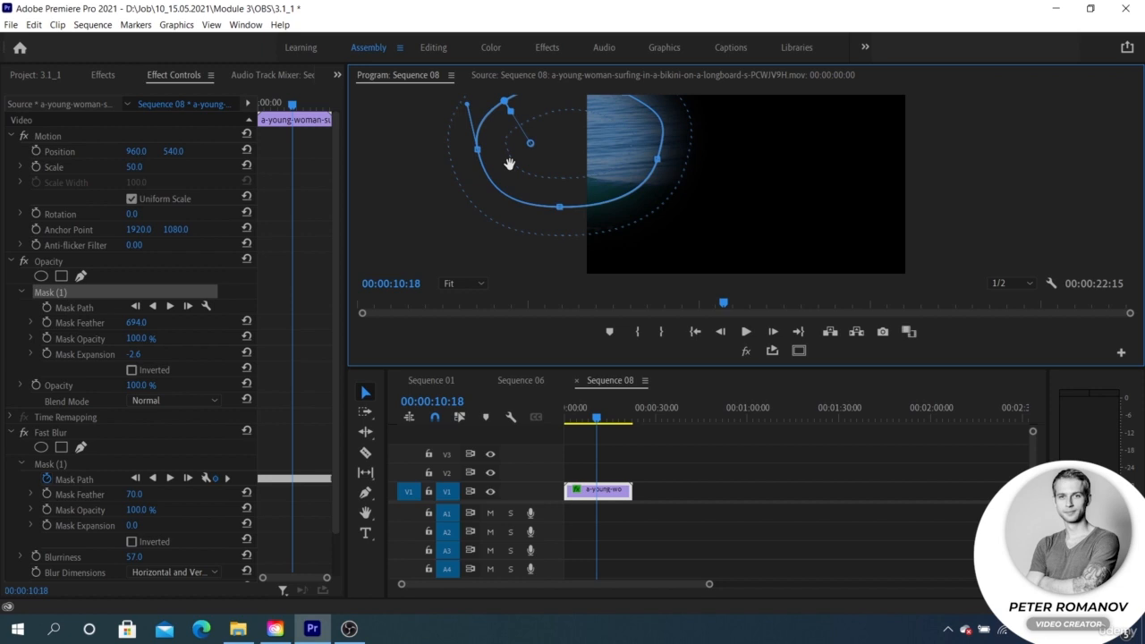
Turn on keyframing for the opacity mask's path at 00:00:10:18 and move the mask to the frame's lower right at 00:00:11:08
click(47, 307)
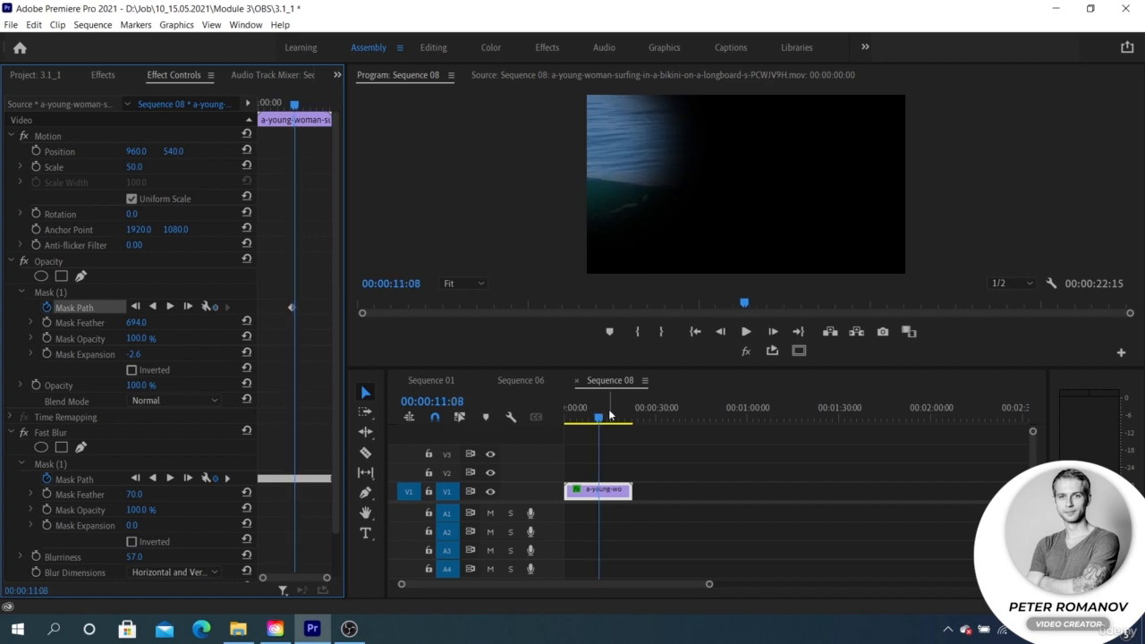
click(95, 318)
key(ctrl+c)
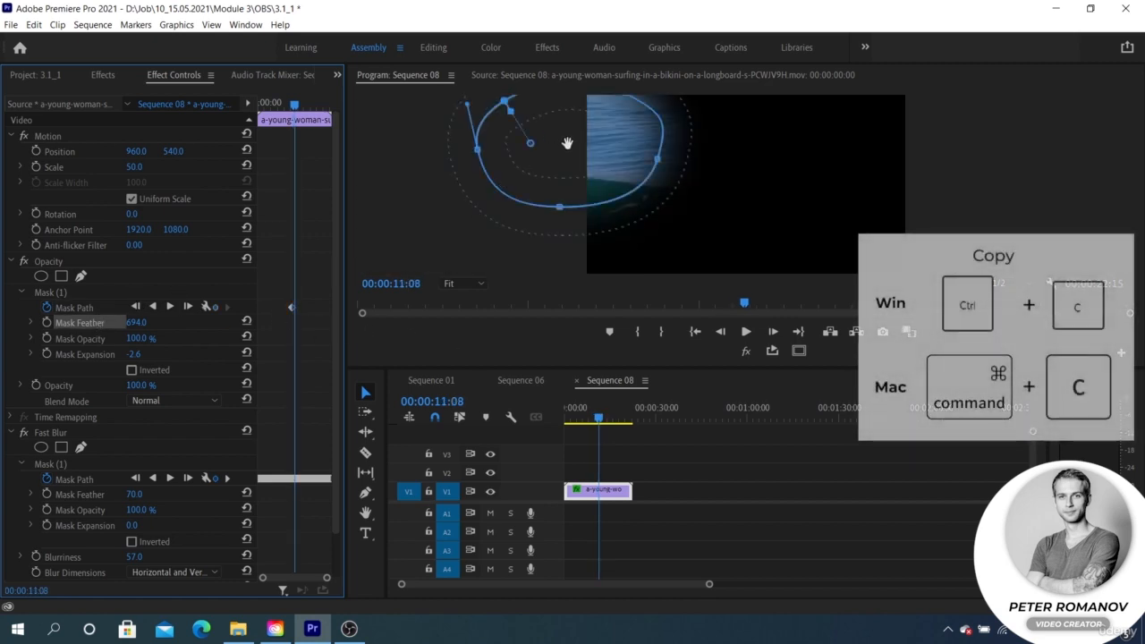
drag(652, 136, 865, 217)
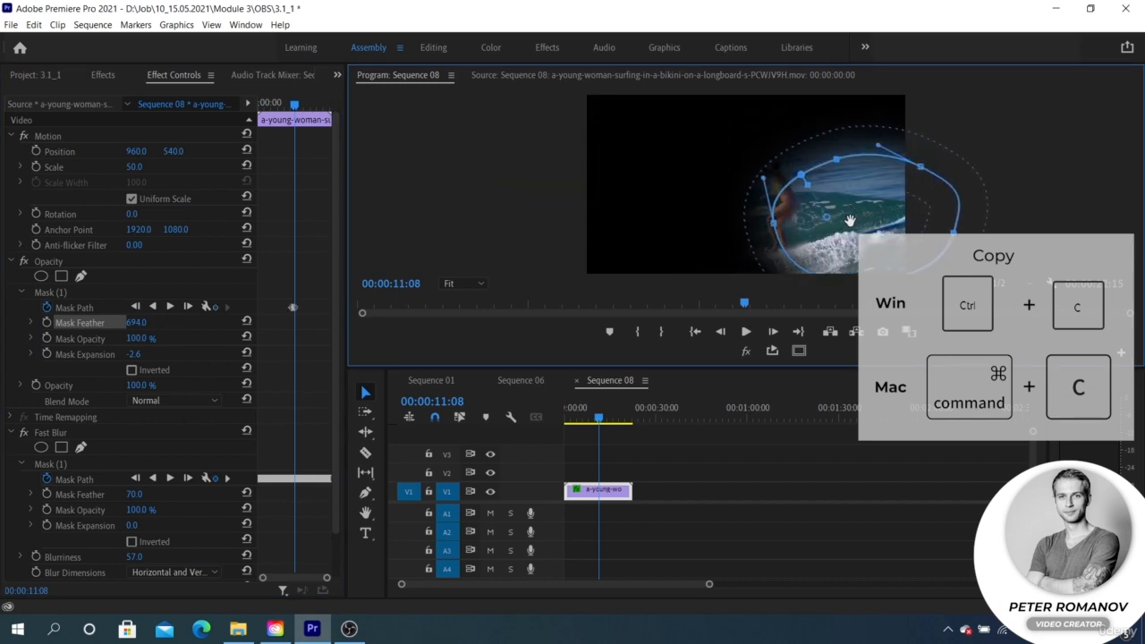
key(ctrl+v)
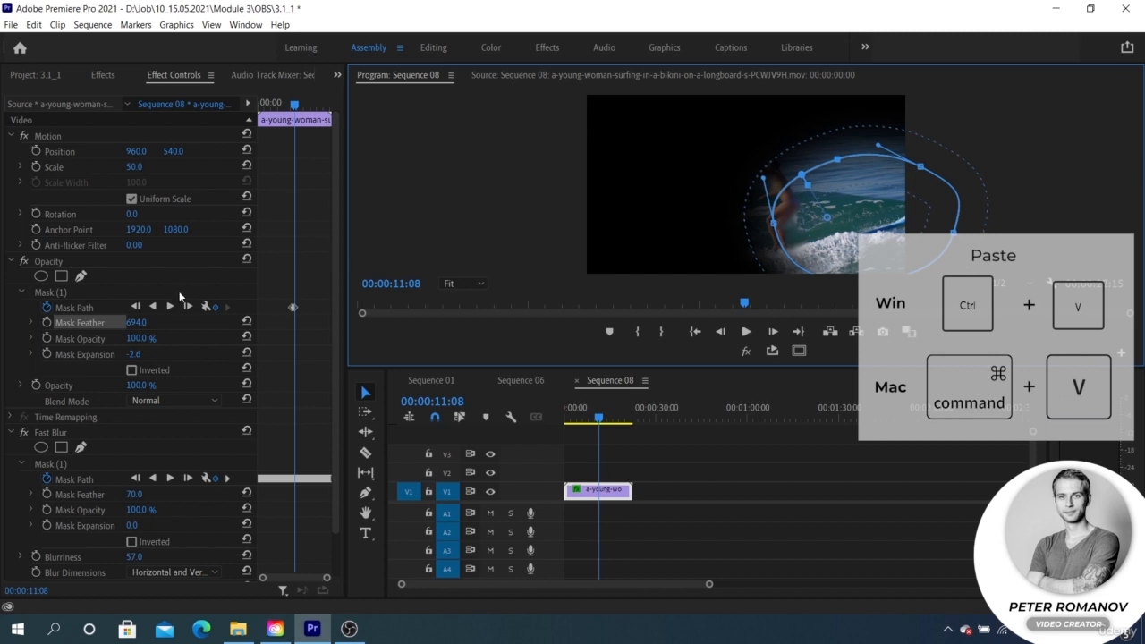
Move the opacity mask to the frame's lower left at 00:00:11:23 and preview its motion from 00:00:10:00
click(616, 445)
key(space)
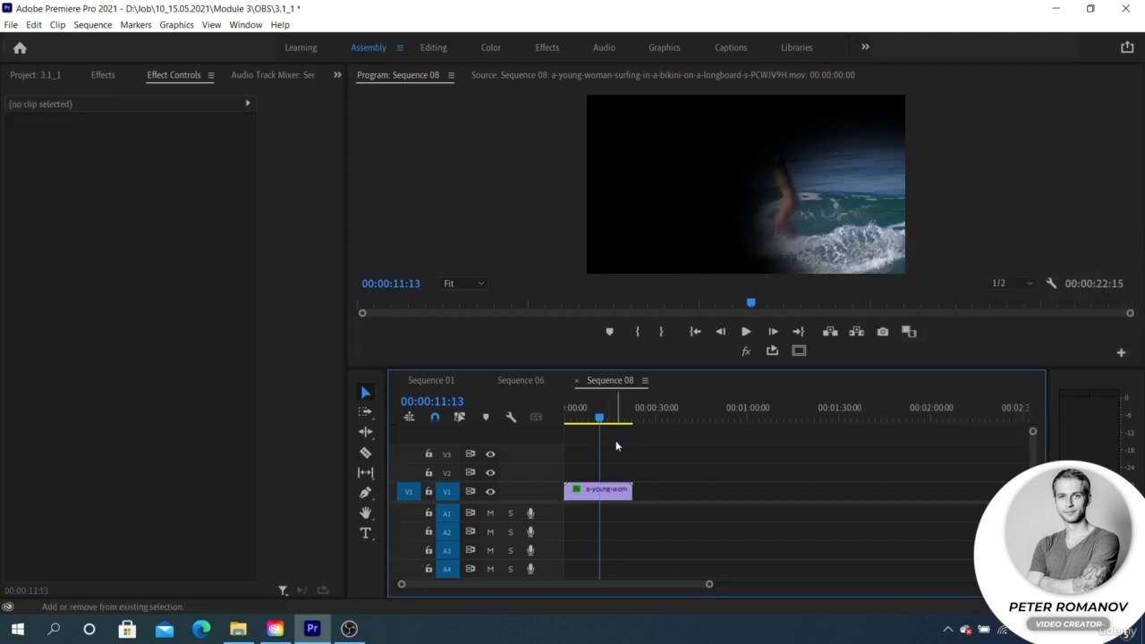
click(596, 490)
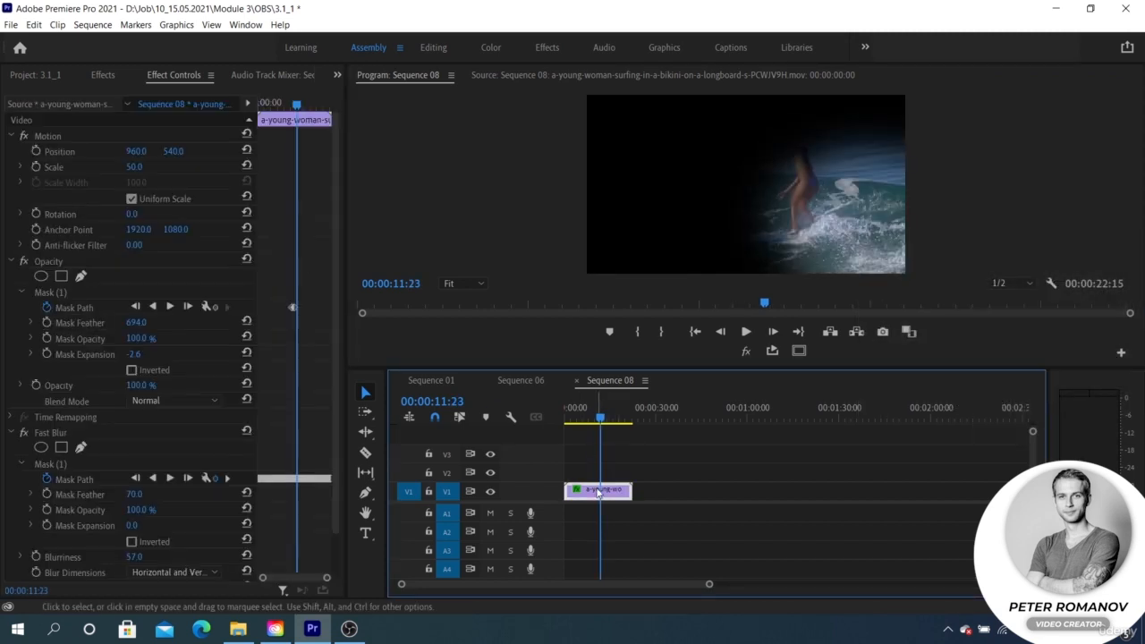
click(85, 305)
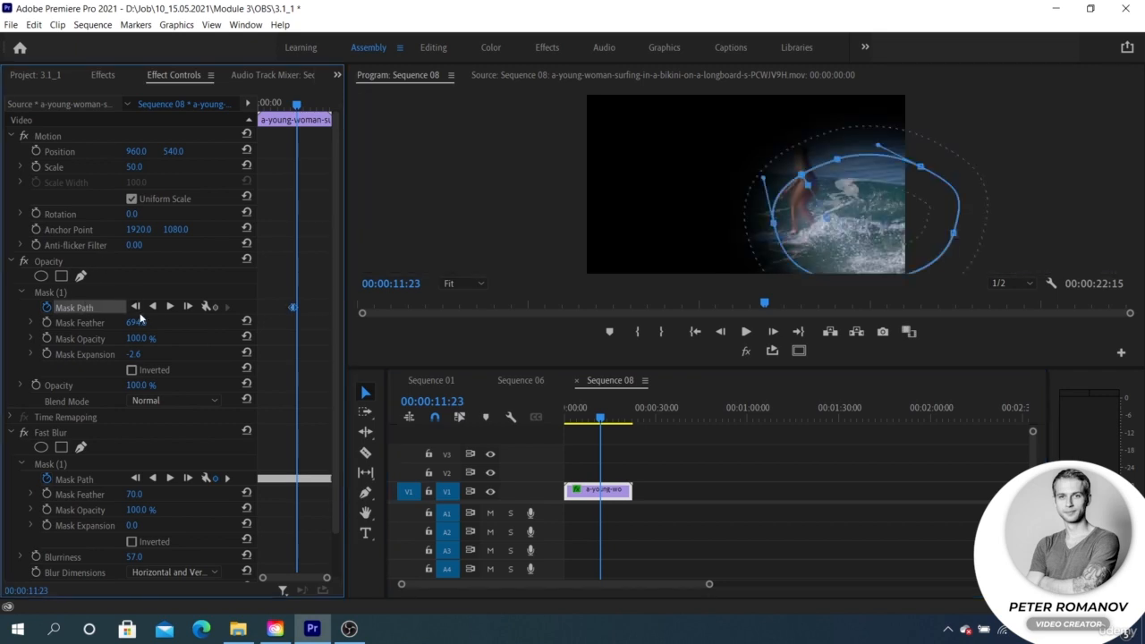
drag(841, 223, 844, 220)
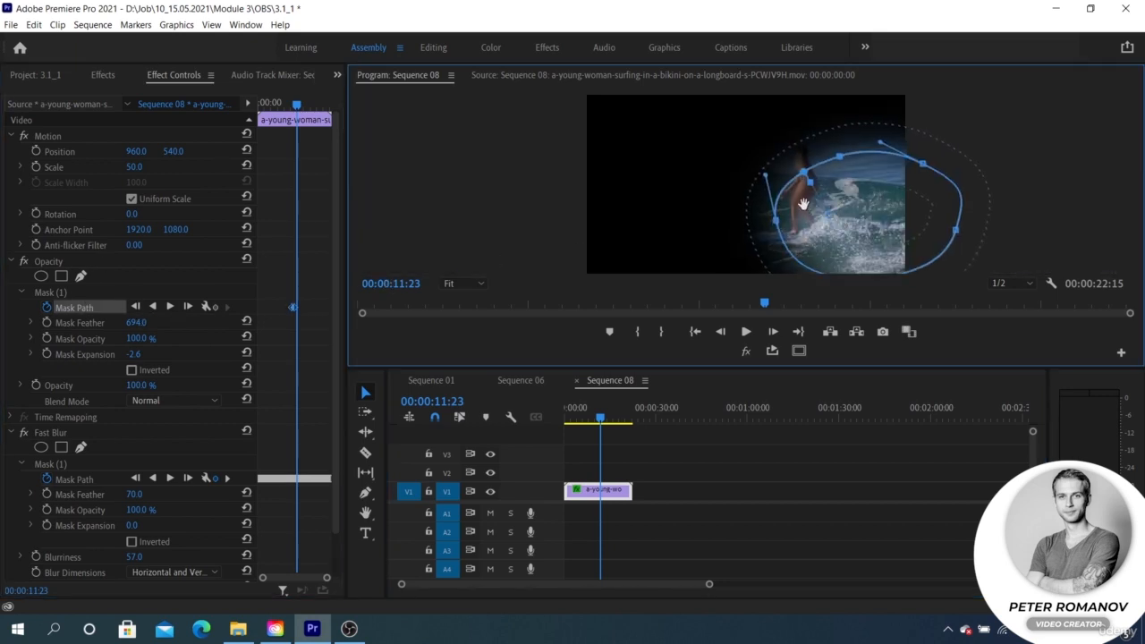
drag(633, 208, 608, 216)
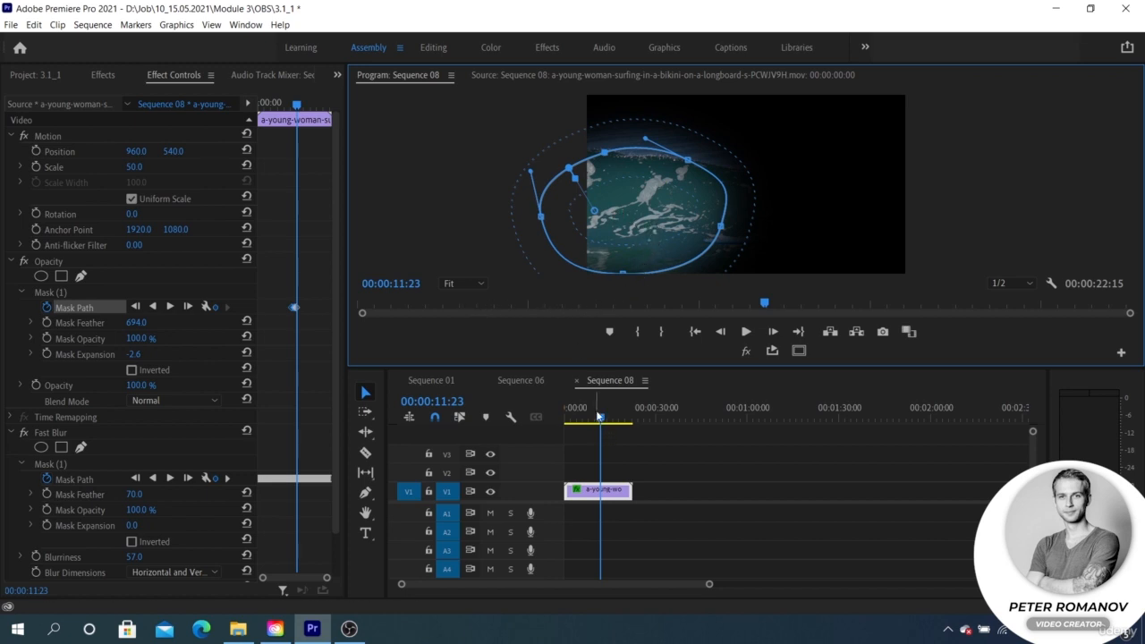
drag(600, 418, 595, 419)
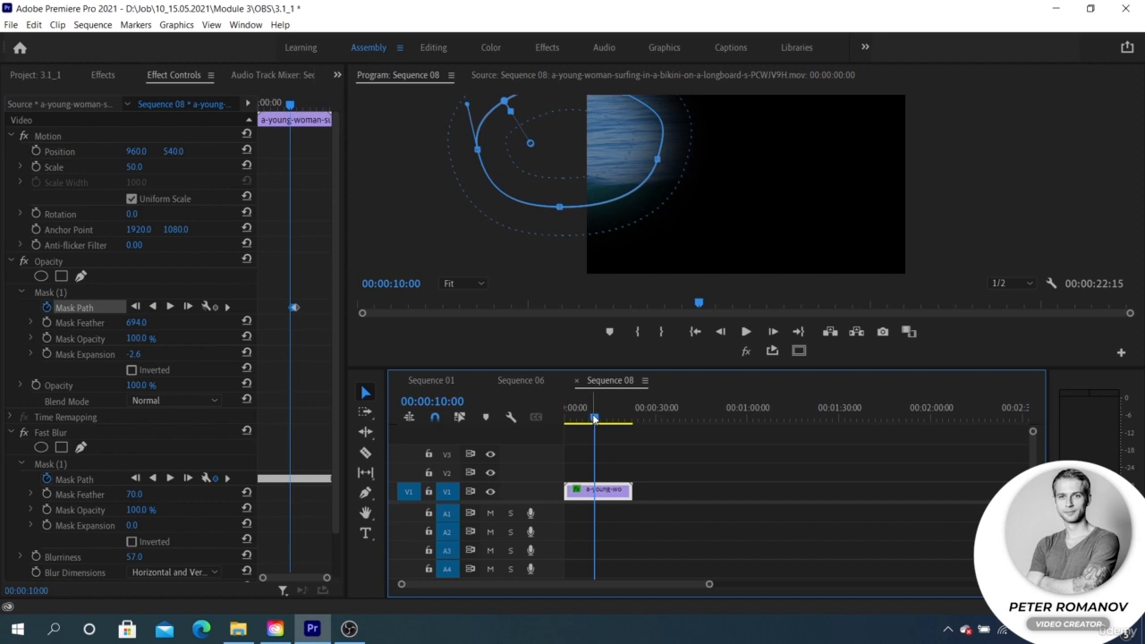
key(space)
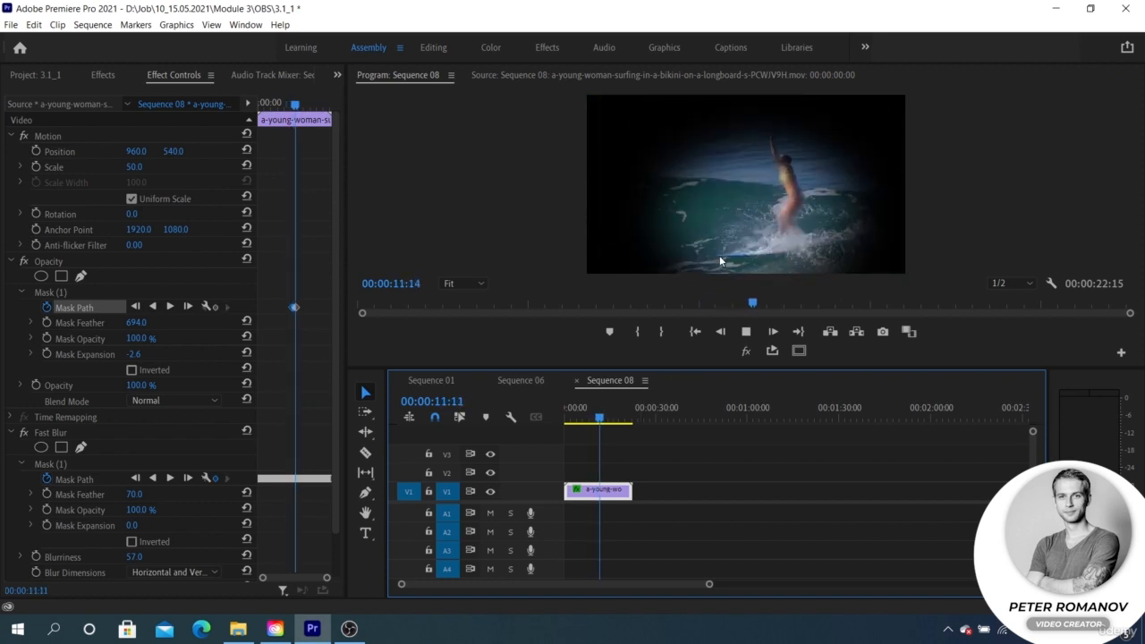
key(space)
click(87, 309)
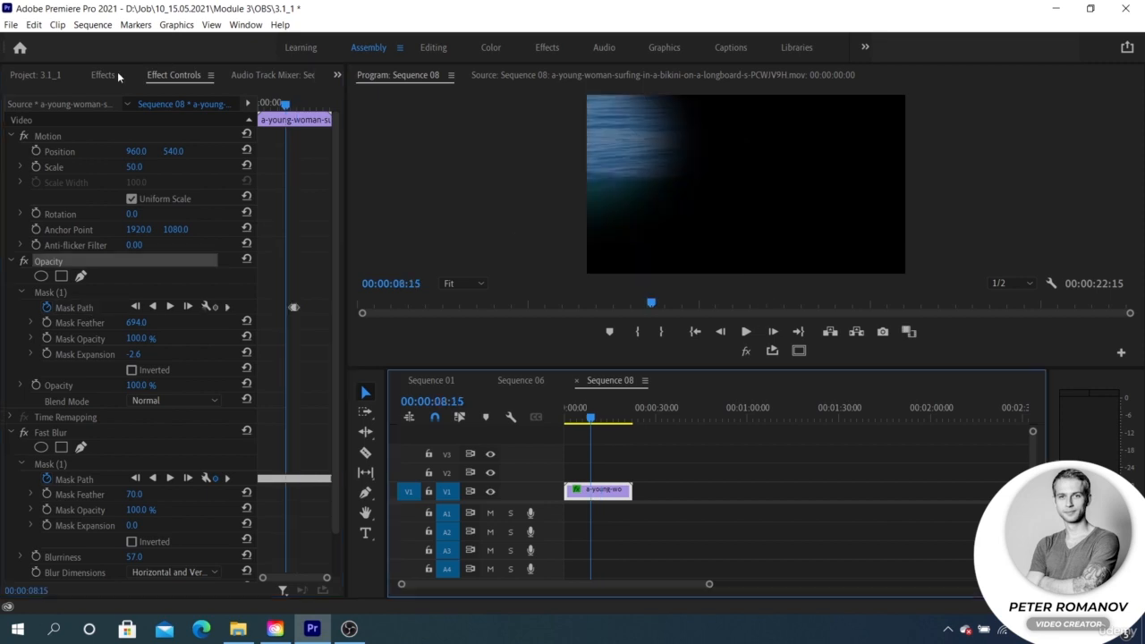
Create a Bars and Tone item in the project at 1920 × 1080, 25.00 fps and 48000 Hz
click(50, 77)
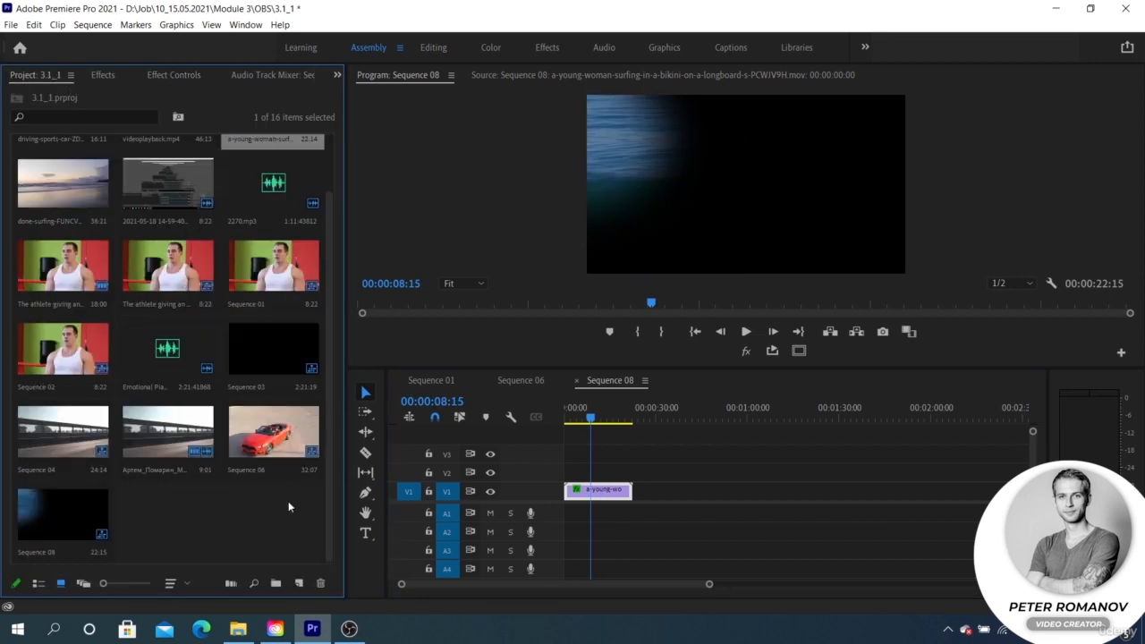
right_click(228, 521)
mouse_move(288, 332)
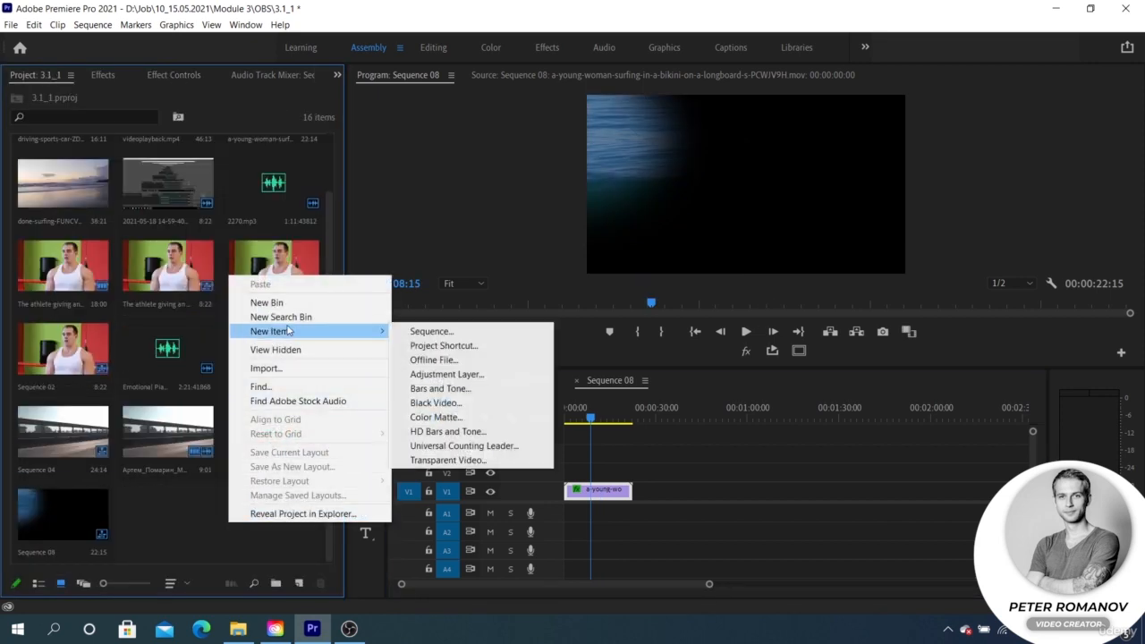
click(441, 388)
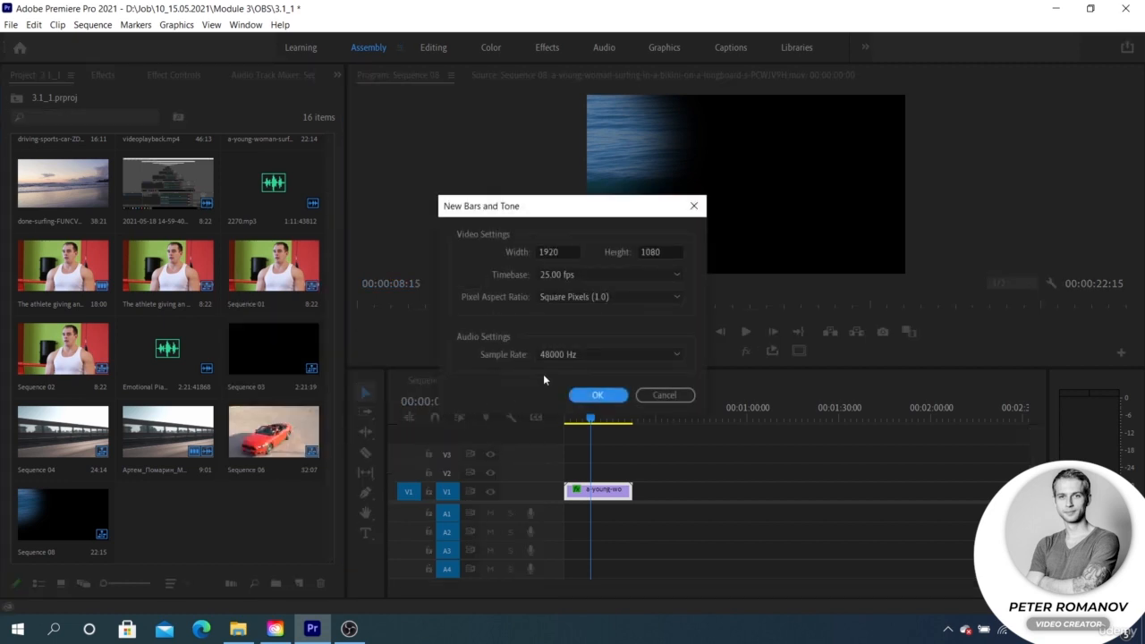
click(596, 394)
Add the Bars and Tone clip to V2, delete its audio, and position it above the surfer clip at 00:00:08:15
drag(174, 526, 639, 479)
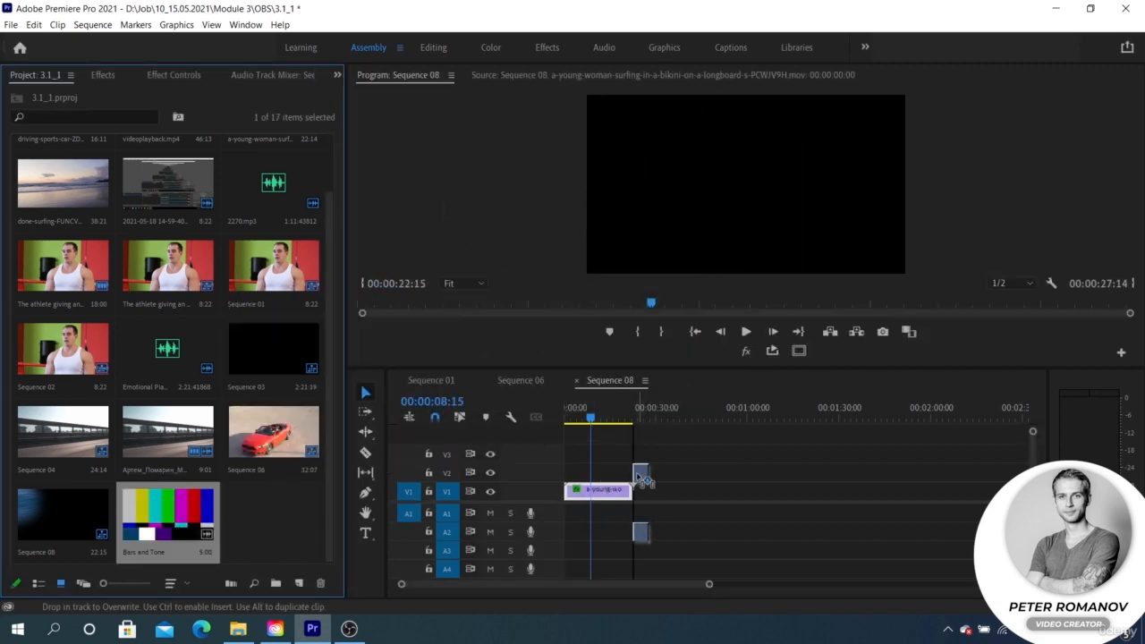
click(640, 534)
key(Delete)
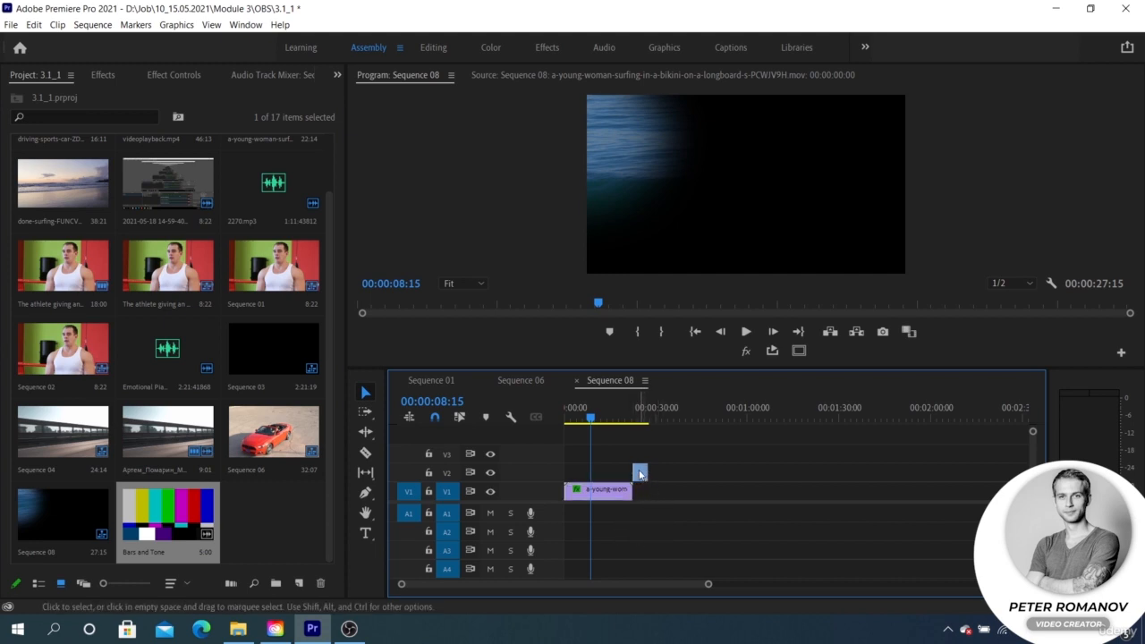
drag(642, 472, 602, 467)
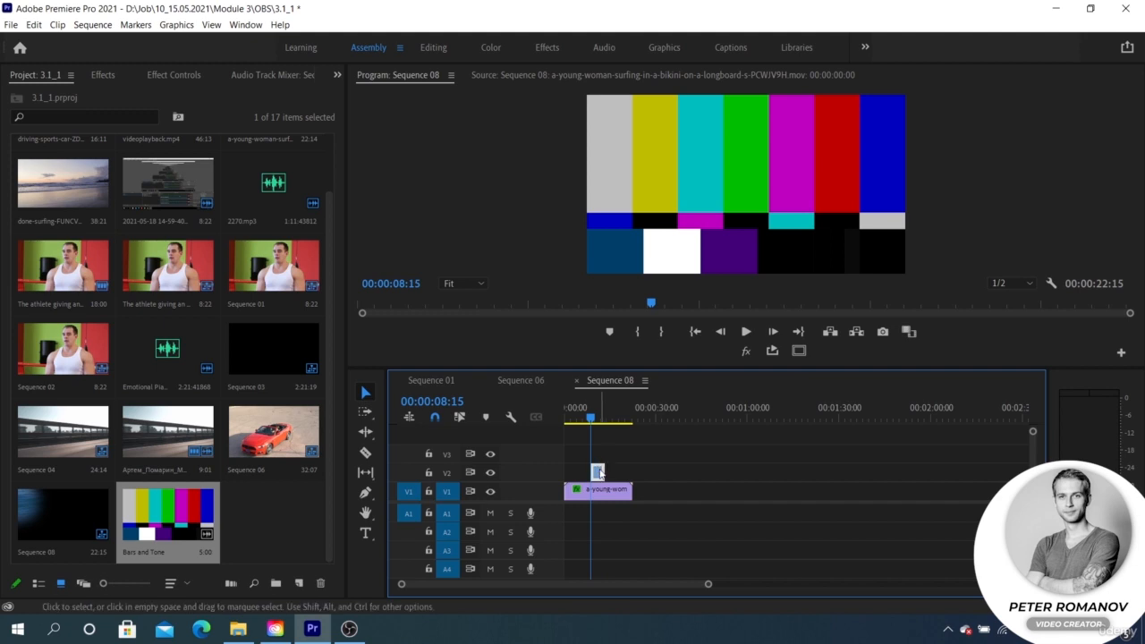
Examine the surfer clip's Fast Blur mask path and the Bars and Tone clip's effect settings
click(577, 490)
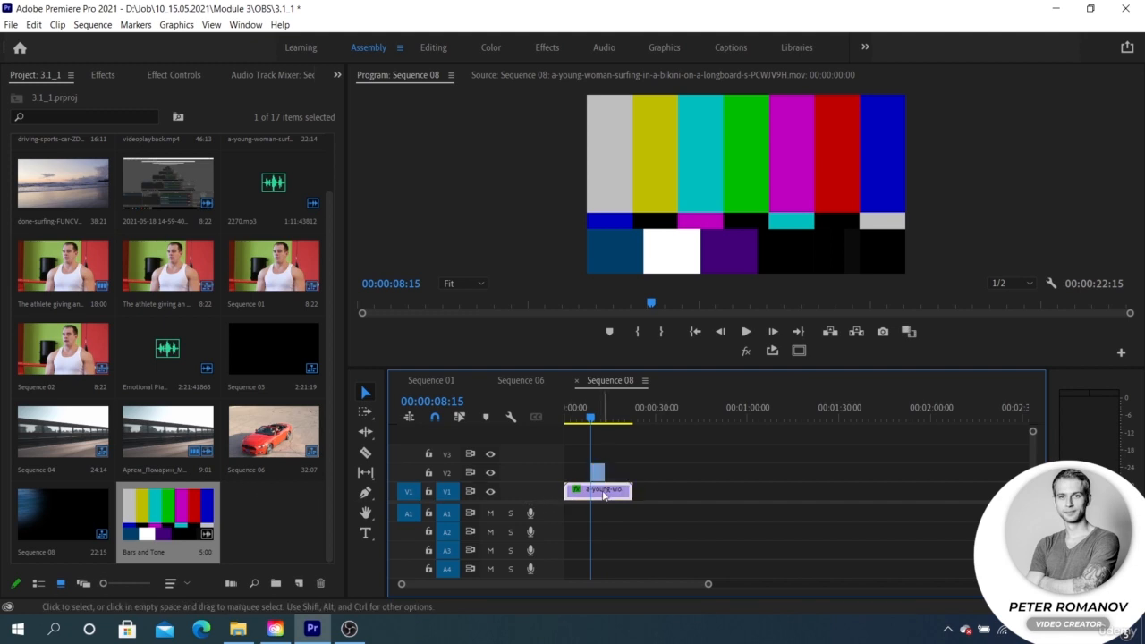
click(175, 76)
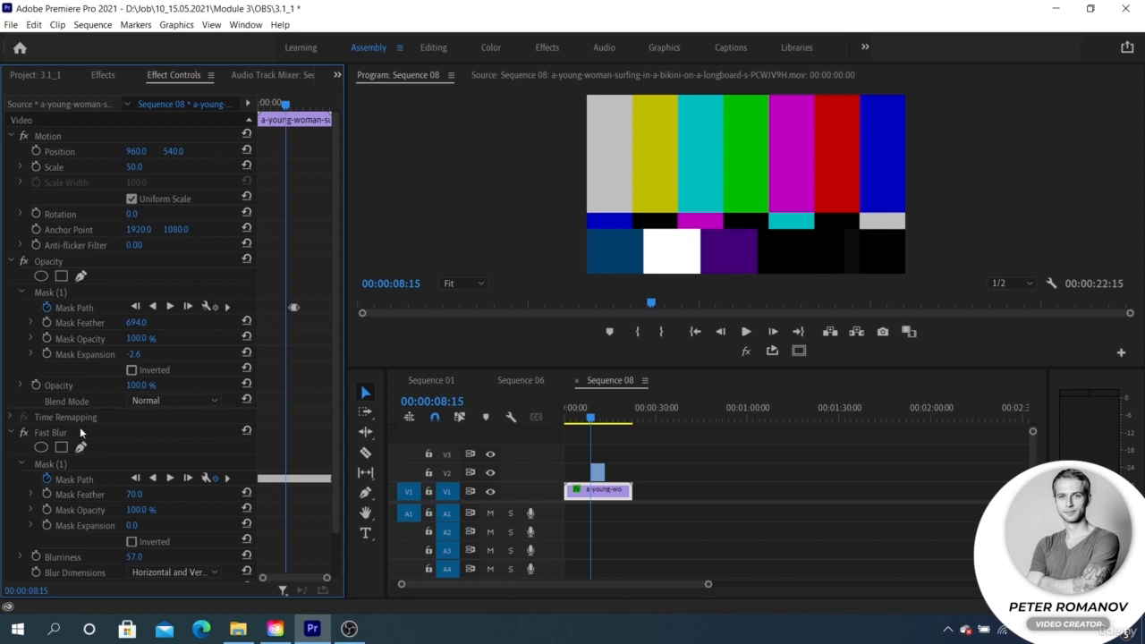
click(76, 479)
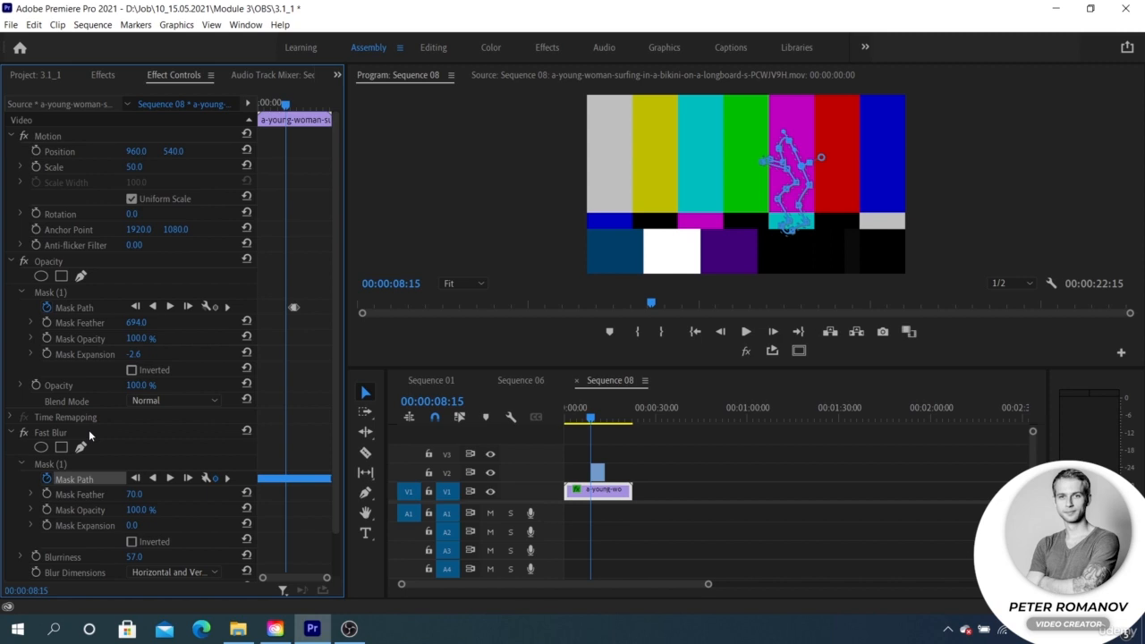
click(598, 473)
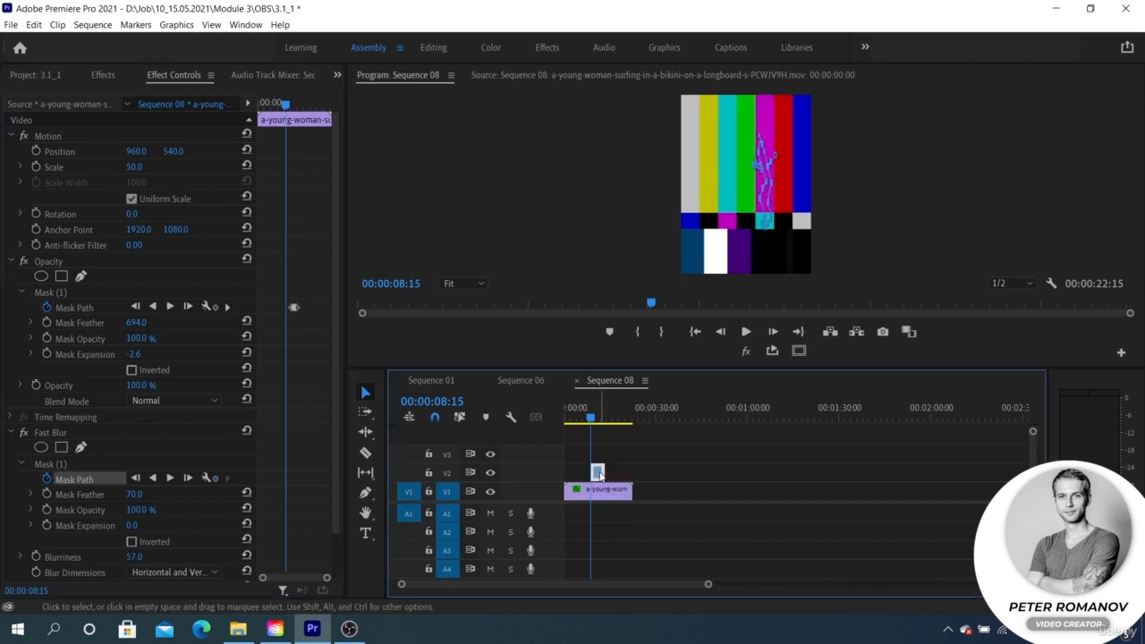
click(142, 441)
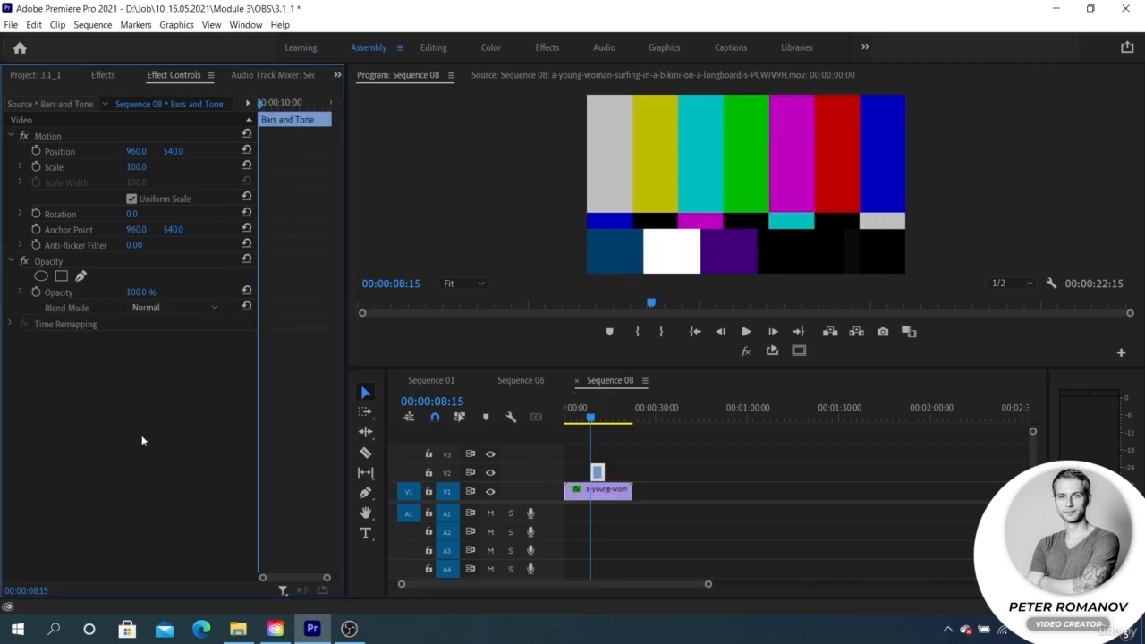
drag(600, 490, 595, 418)
click(598, 472)
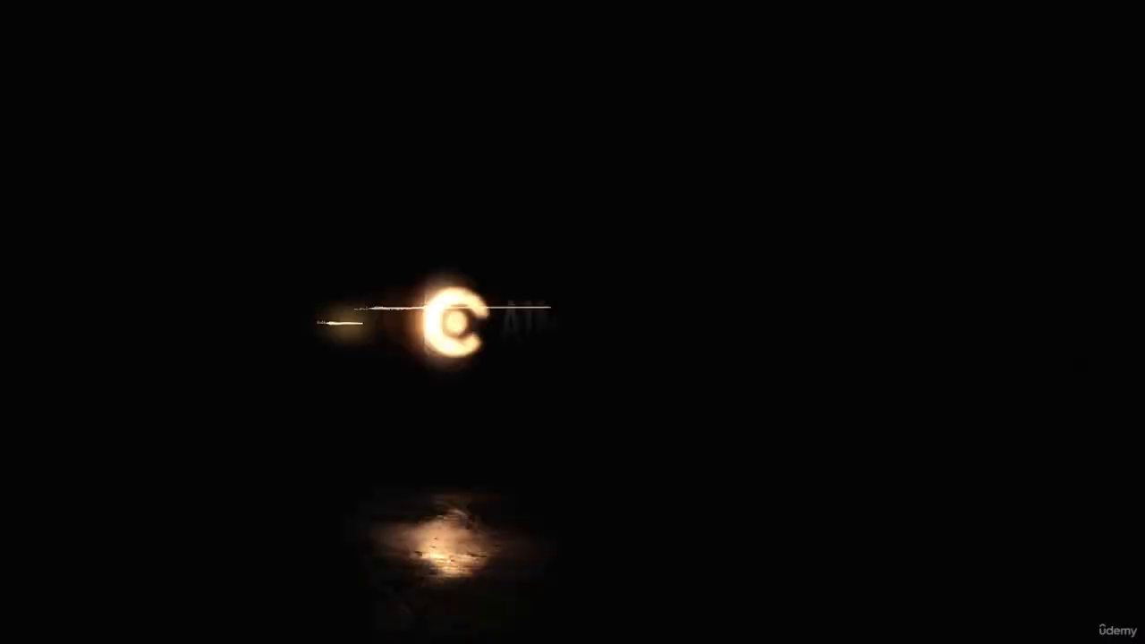